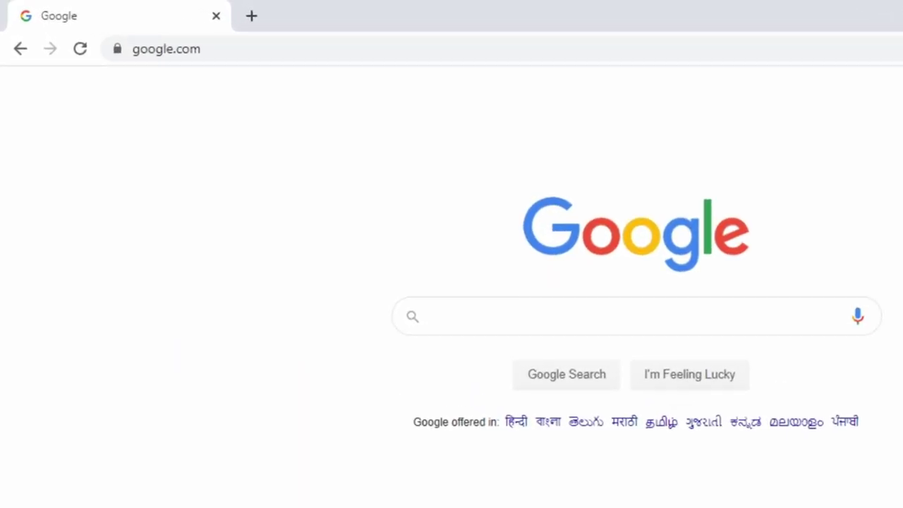
Go to blackdac.com, search 'Lavy' and open the Lavy cake-shop menu card product.
click(470, 67)
text(B)
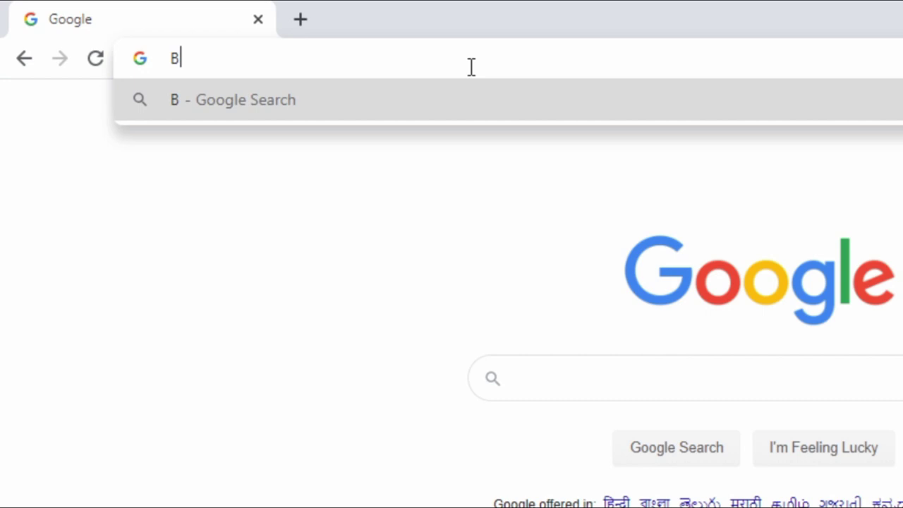
text(lackdac.com)
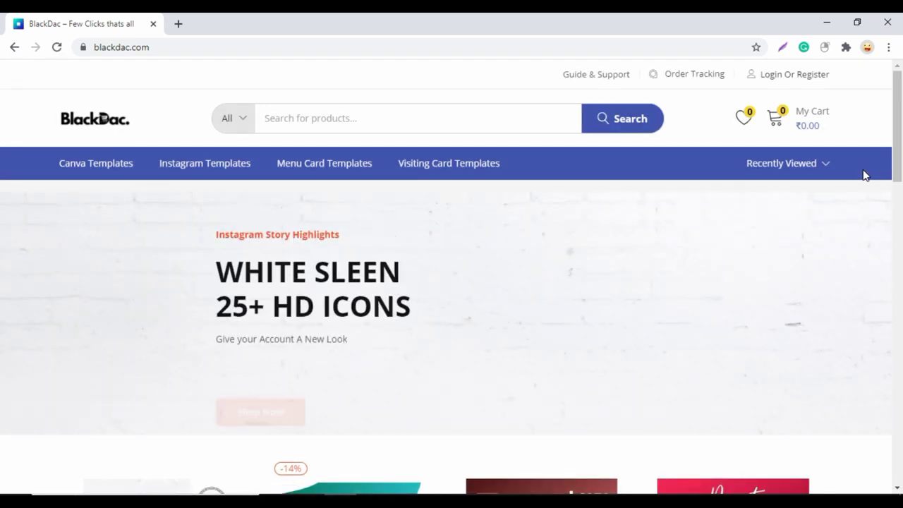
click(452, 123)
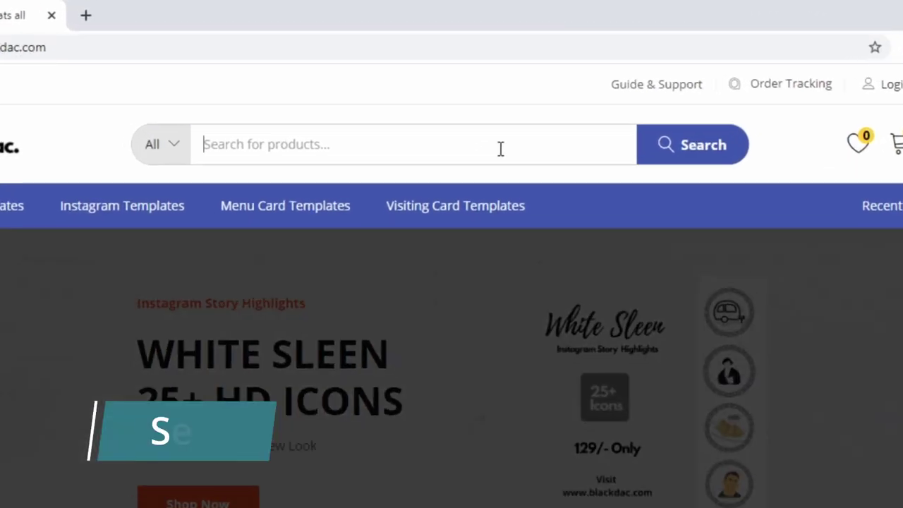
text(Lavy)
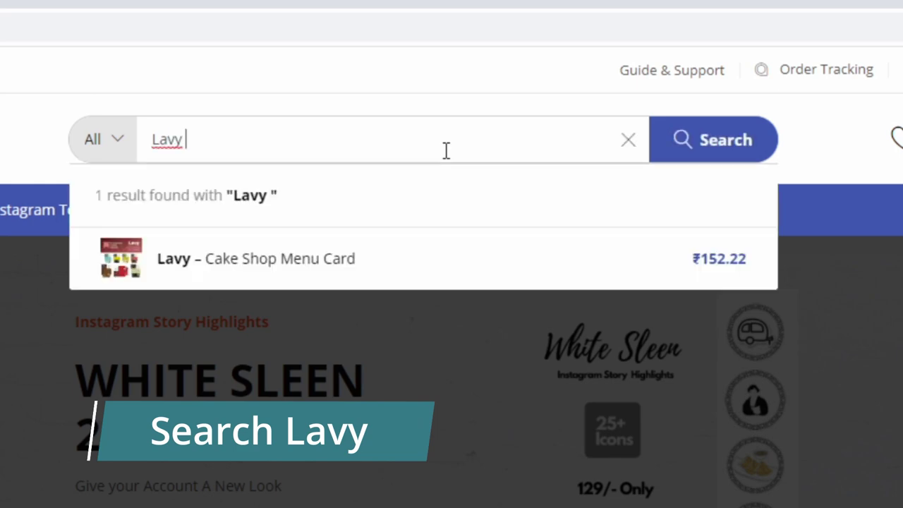
click(675, 144)
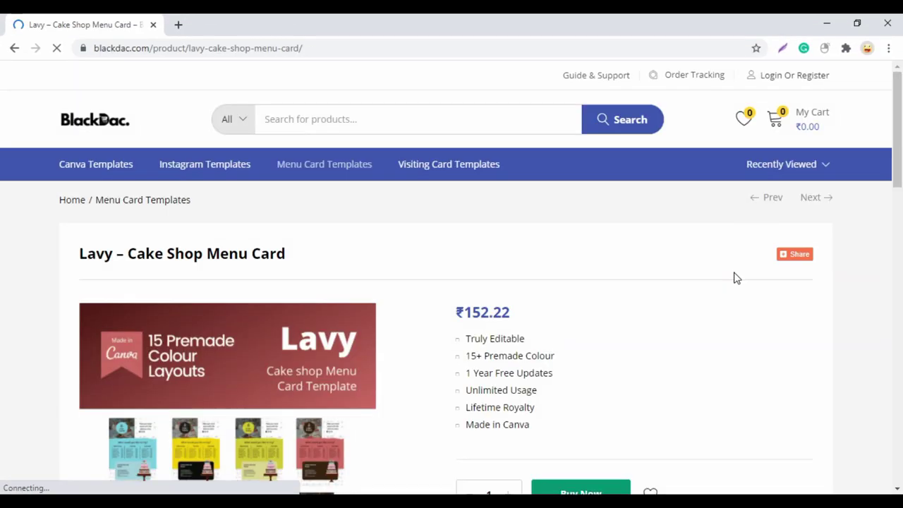
scroll(734, 275, down, 2)
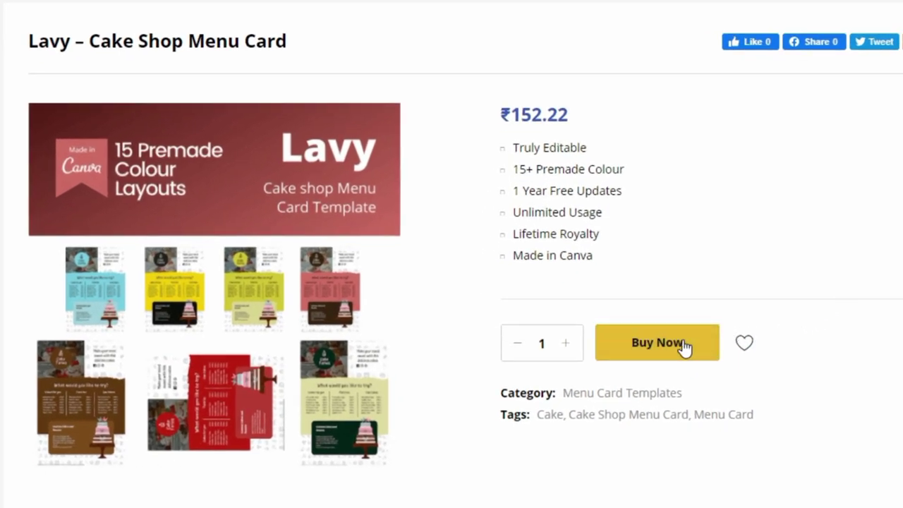
click(683, 346)
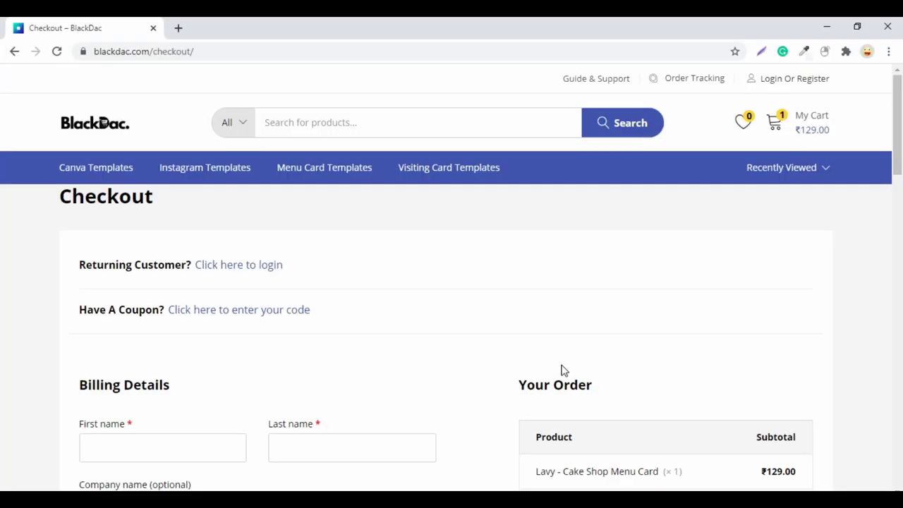
scroll(876, 274, down, 3)
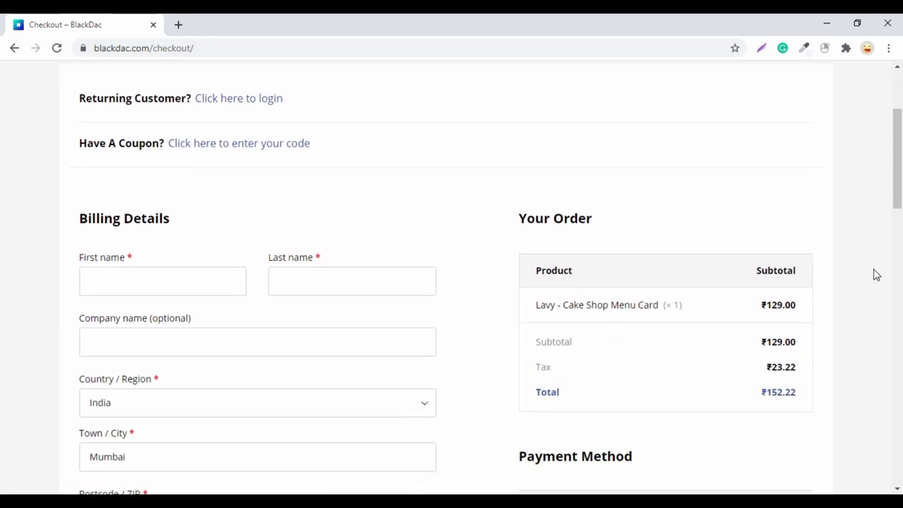
scroll(875, 274, down, 2)
scroll(876, 274, down, 1)
click(104, 108)
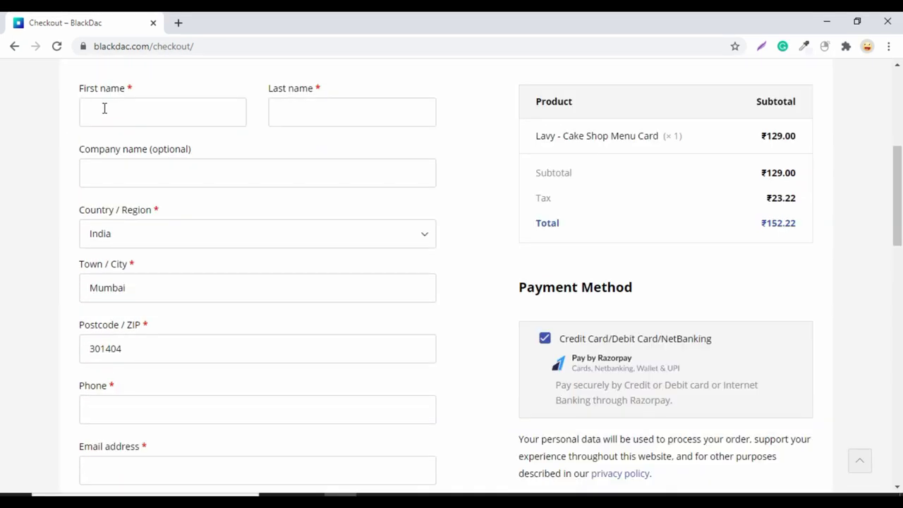
text(Techwebx)
key(Tab)
text(Demo)
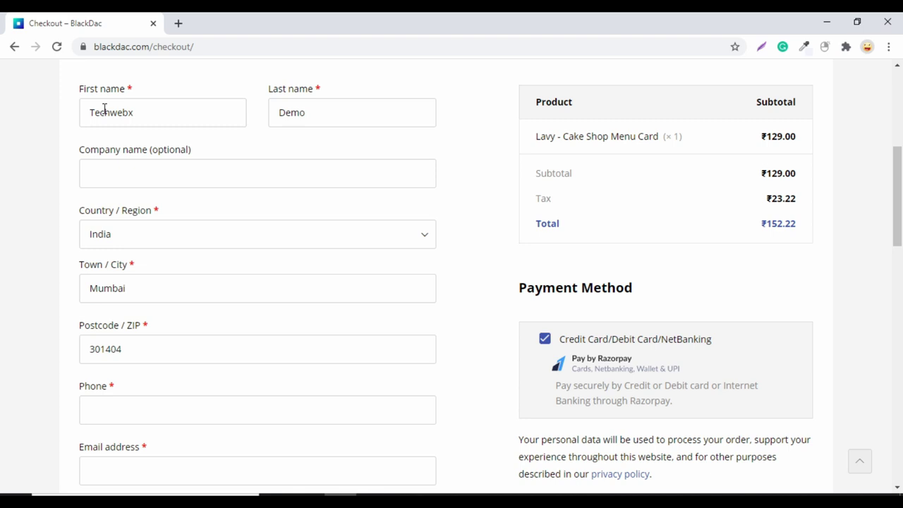
key(Tab)
text(Techwebx)
key(Tab)
key(Tab)
key(Tab)
scroll(445, 250, down, 3)
click(331, 268)
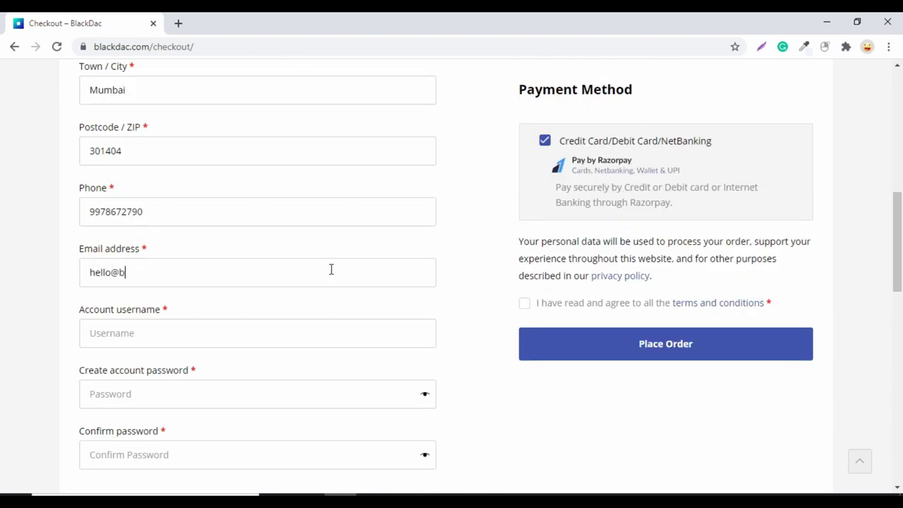
key(Tab)
key(Tab)
key(Tab)
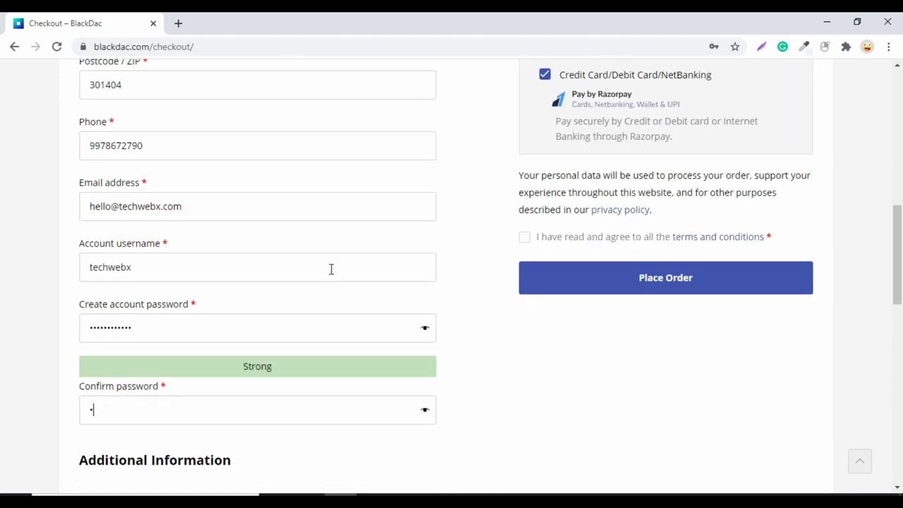
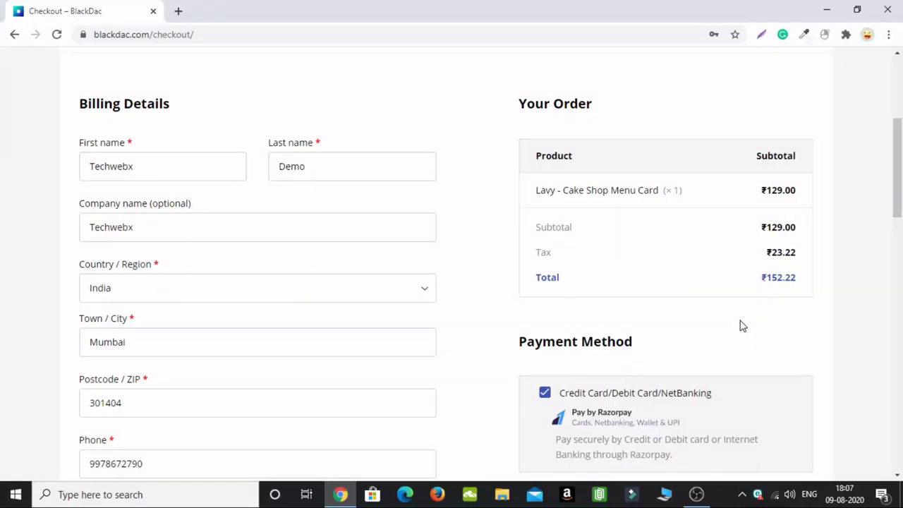
Accept the terms and conditions and place the order.
scroll(736, 322, down, 2)
scroll(732, 322, down, 1)
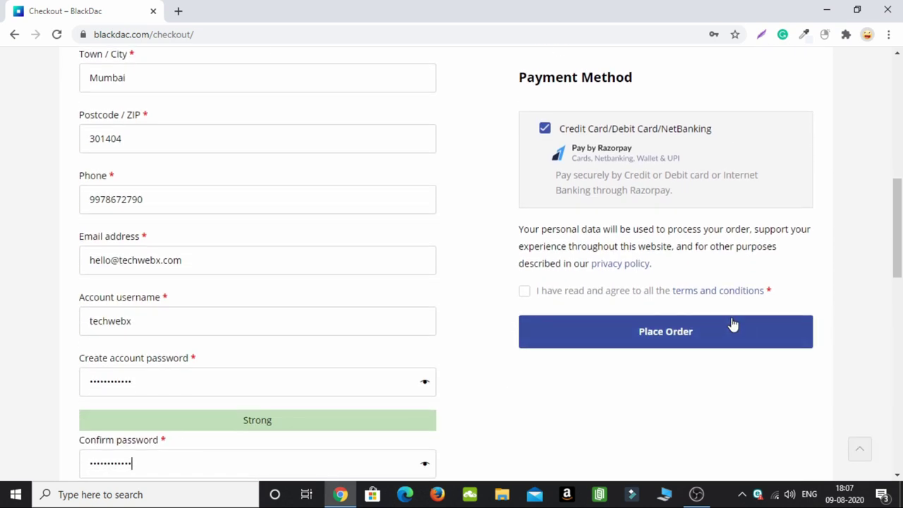
click(524, 295)
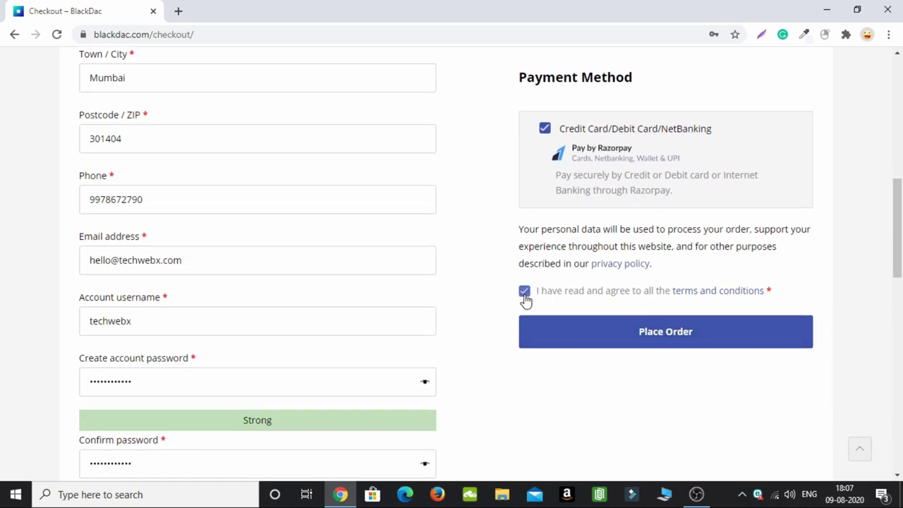
click(637, 342)
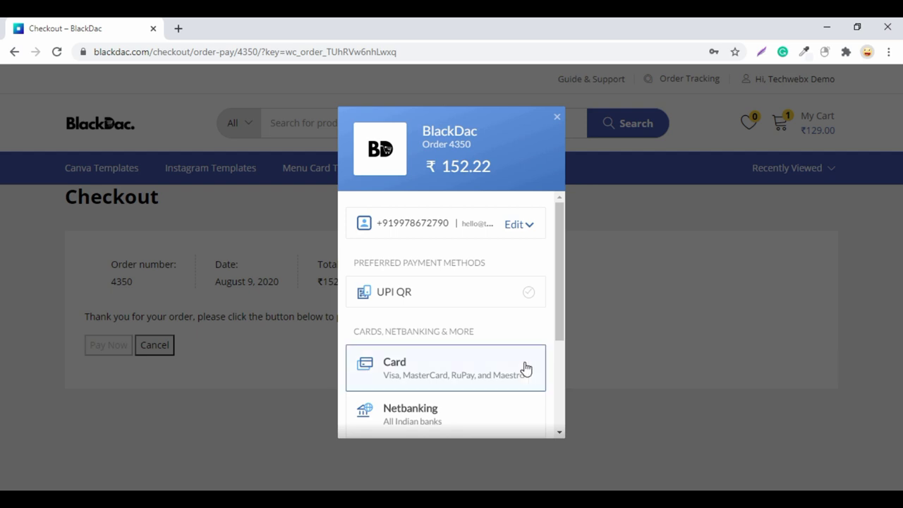
scroll(465, 289, down, 2)
click(461, 287)
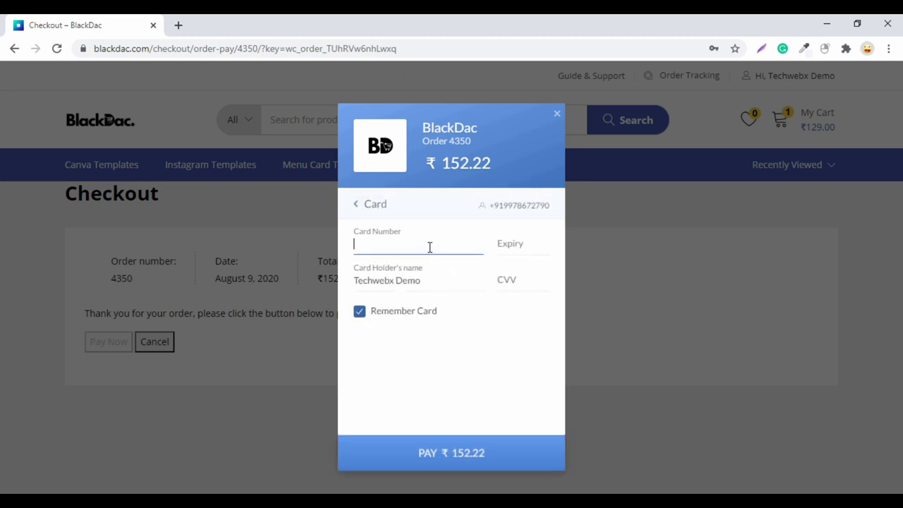
text(652228)
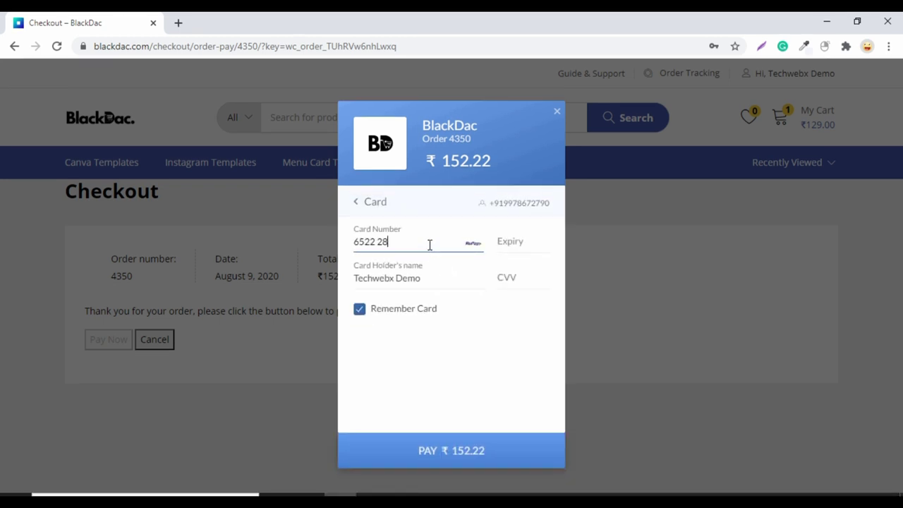
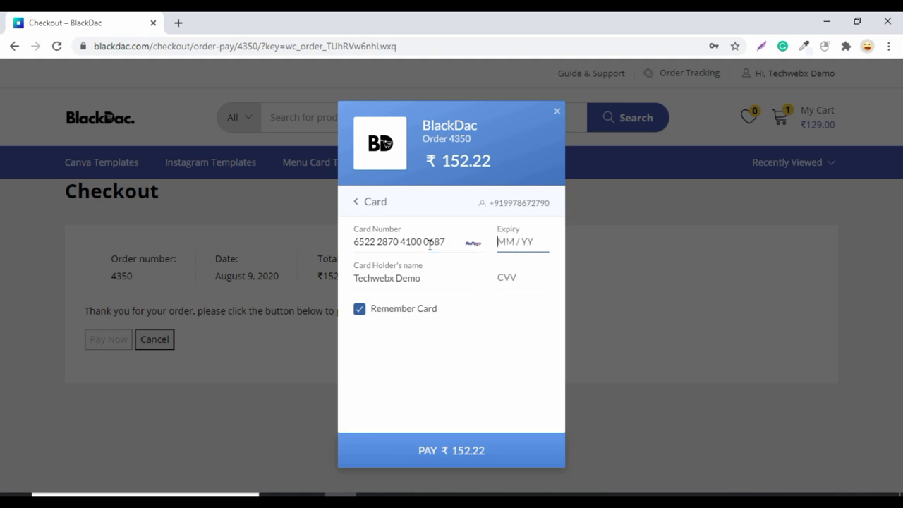
text(0321123)
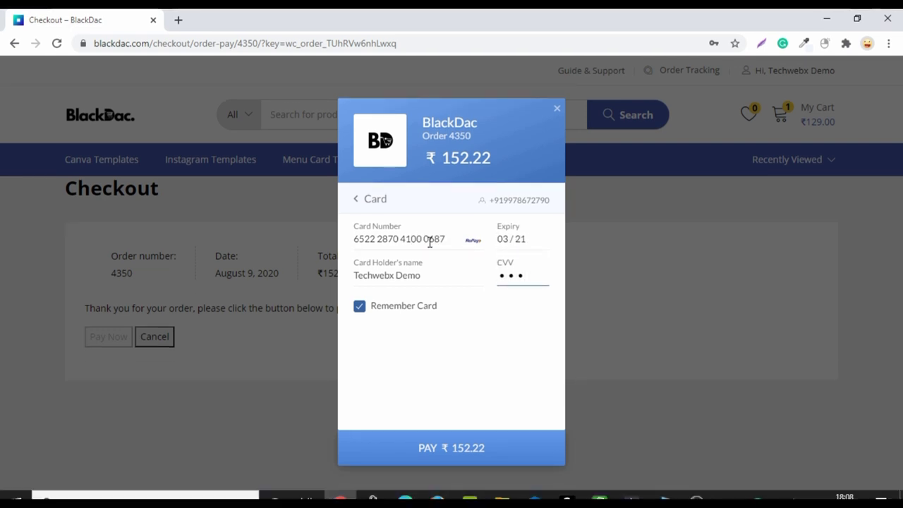
click(455, 449)
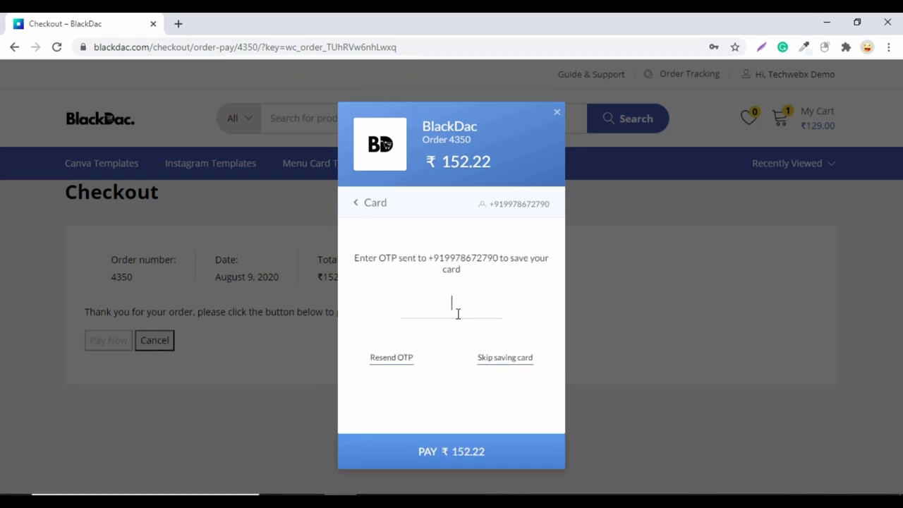
click(475, 457)
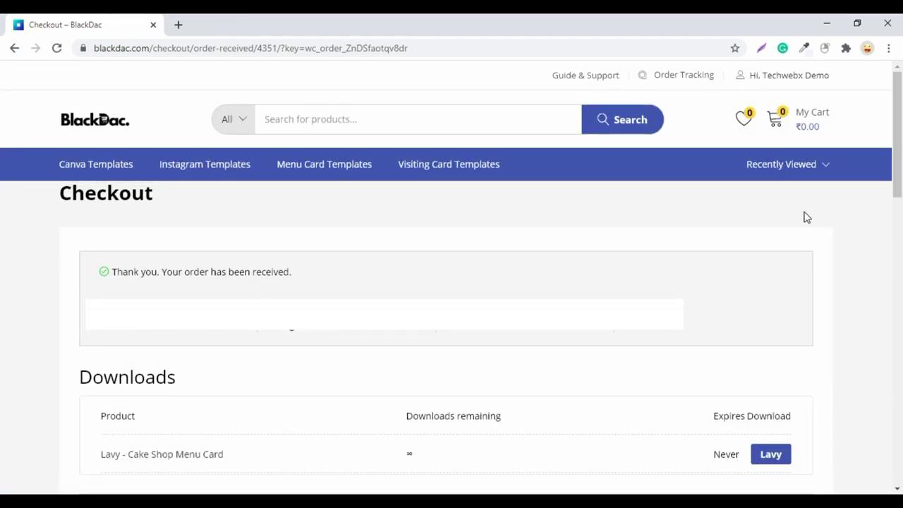
Download the purchased Lavy files and scroll through the license PDF to its link.
scroll(806, 217, down, 2)
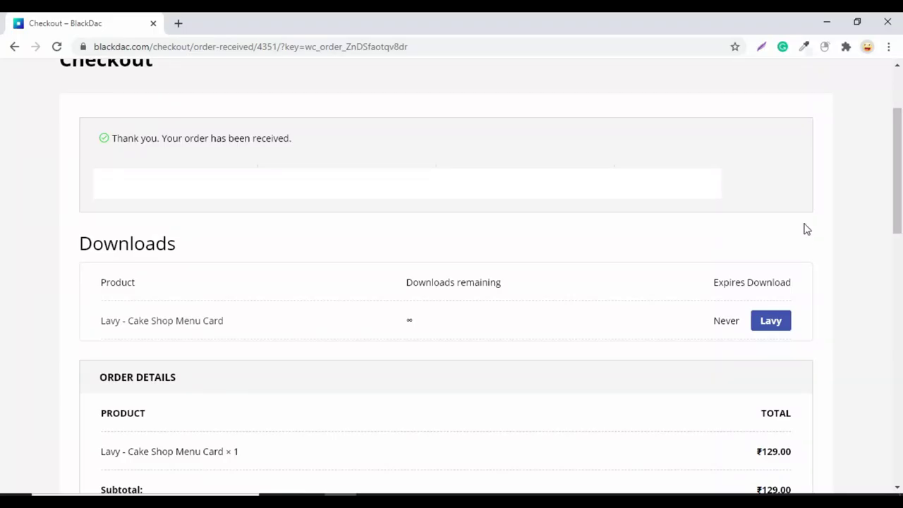
click(772, 326)
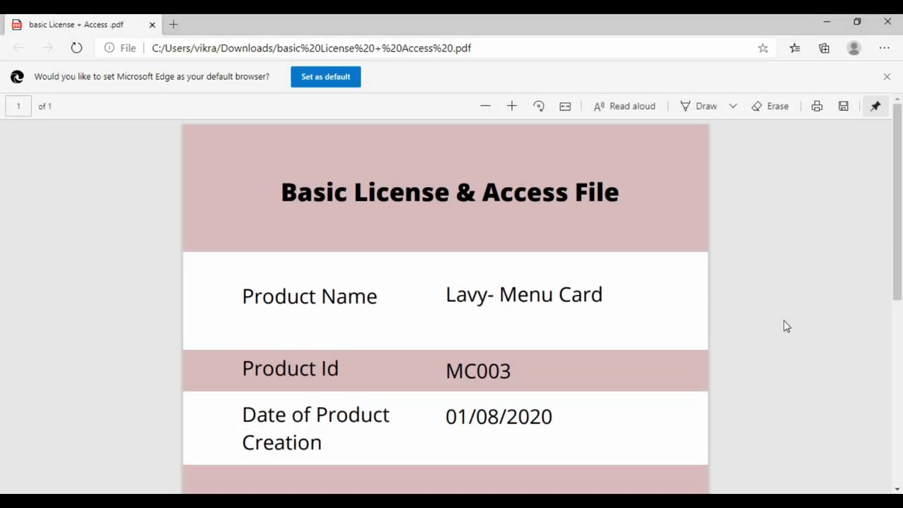
scroll(786, 326, down, 3)
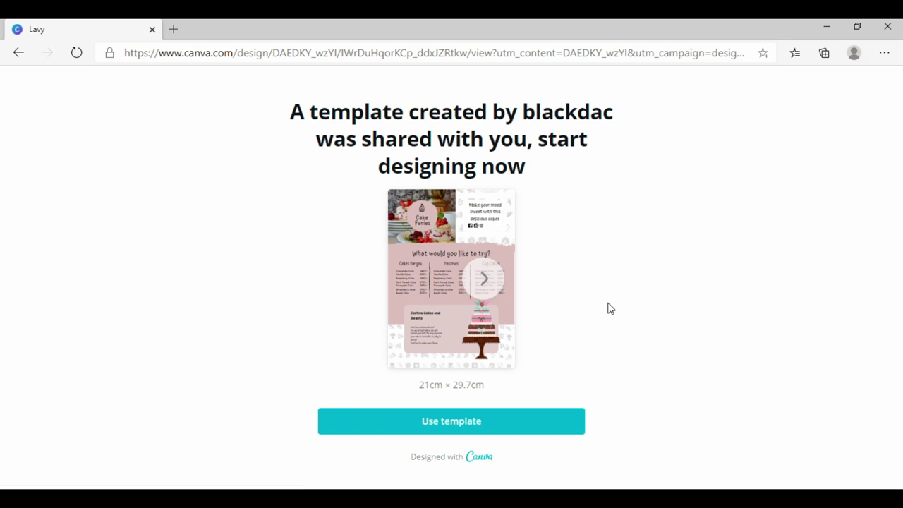
Use the shared Lavy template and select the cake photo at the top of page 1.
click(519, 419)
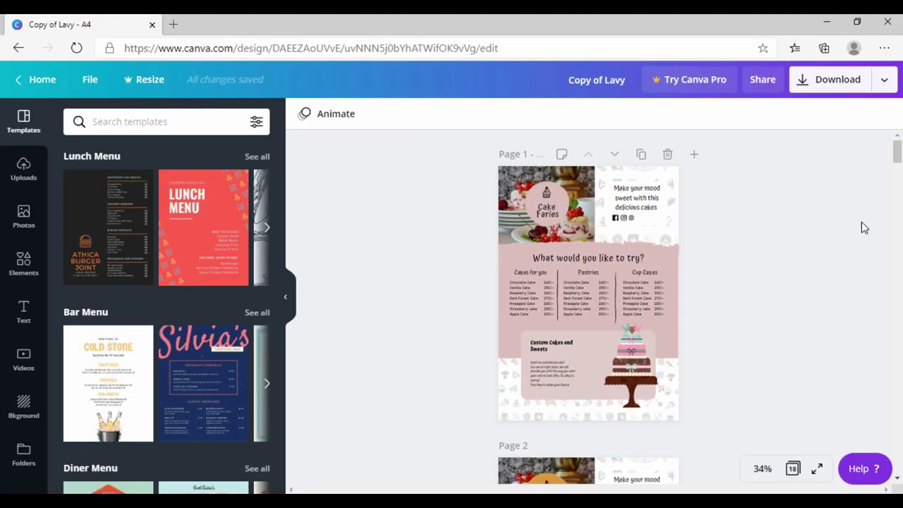
click(574, 179)
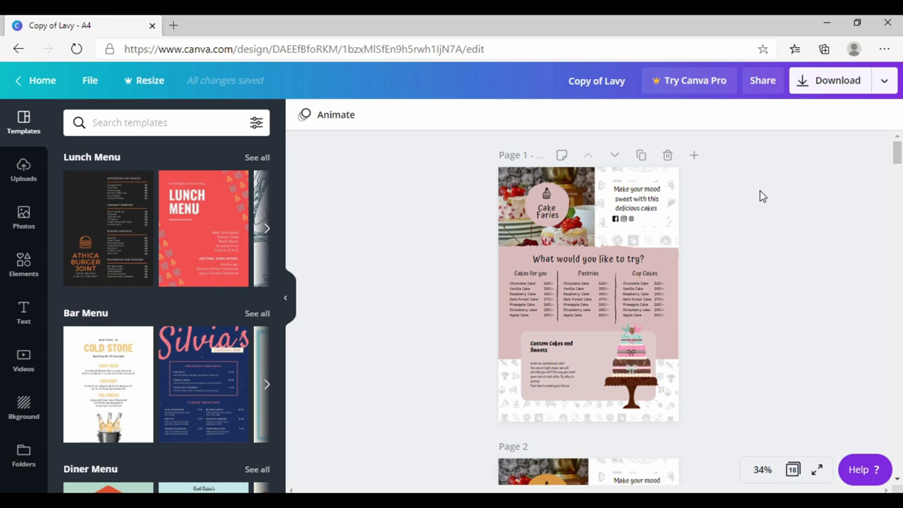
Scroll through the Copy of Lavy colour variants until red Page 9 is in view.
scroll(759, 196, down, 1)
scroll(760, 195, down, 3)
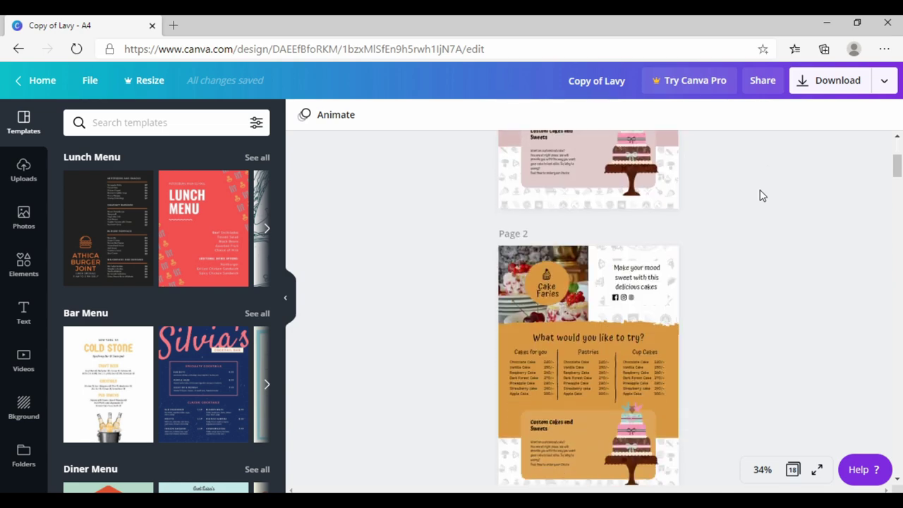
scroll(760, 196, down, 1)
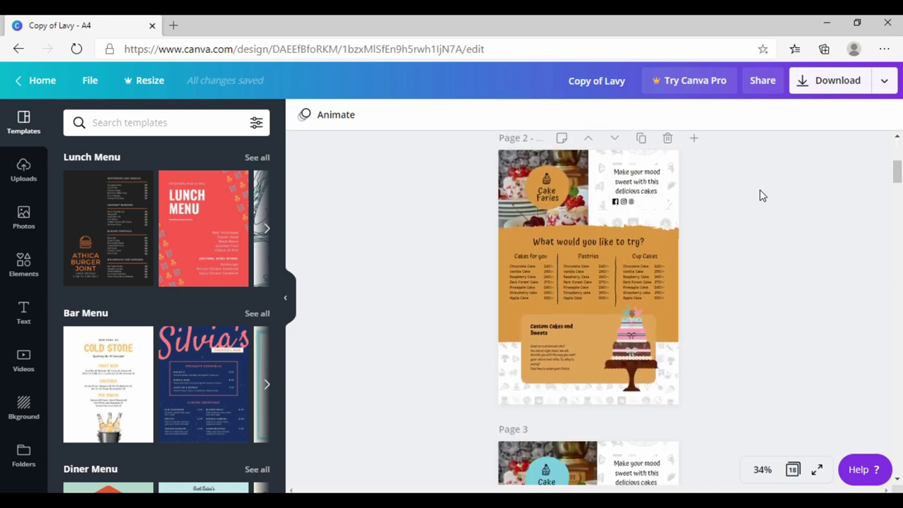
scroll(759, 195, down, 1)
scroll(760, 195, down, 2)
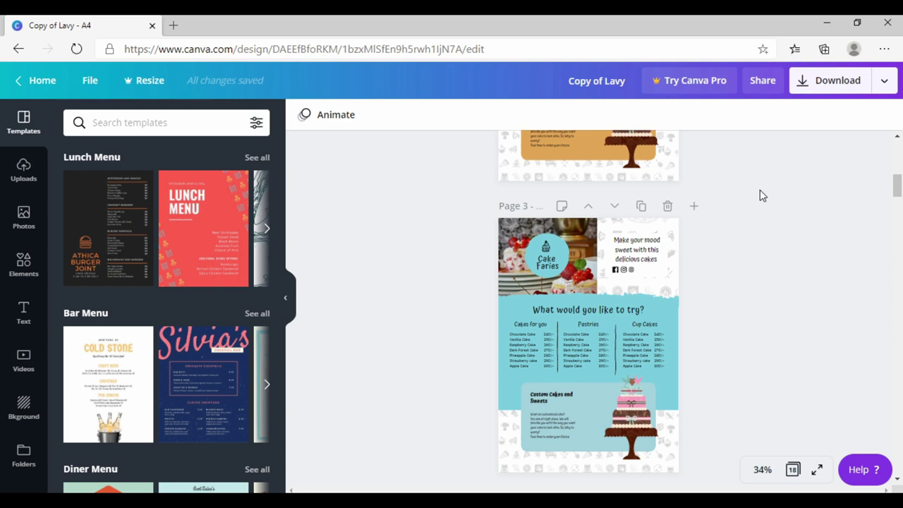
scroll(760, 195, down, 1)
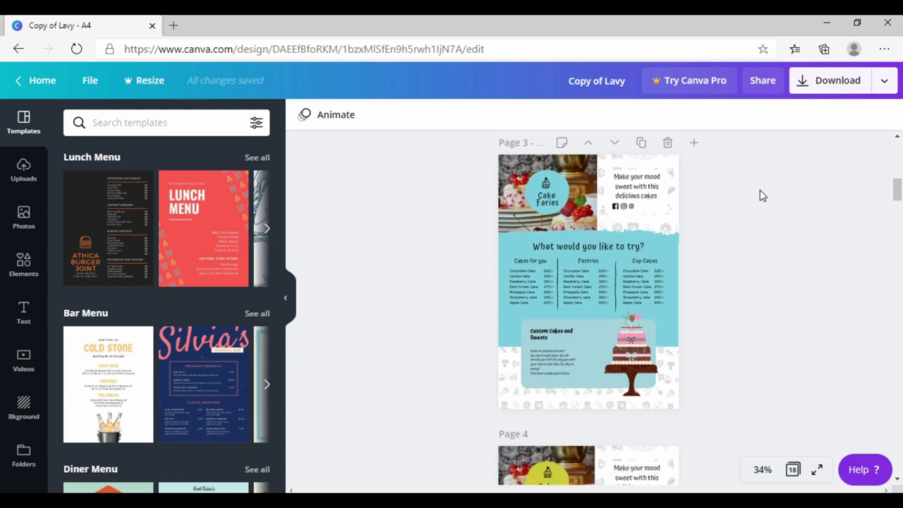
scroll(759, 195, down, 3)
scroll(759, 195, down, 1)
scroll(760, 196, down, 1)
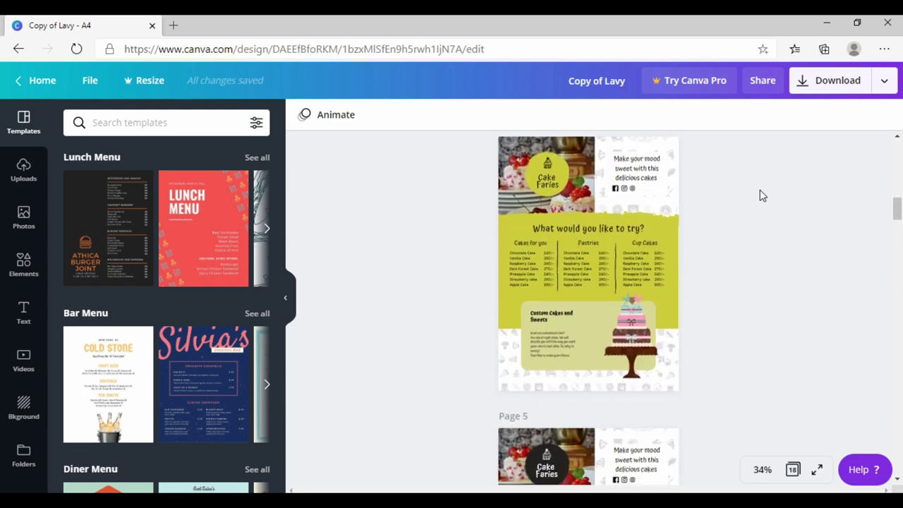
scroll(760, 196, down, 2)
scroll(759, 195, down, 1)
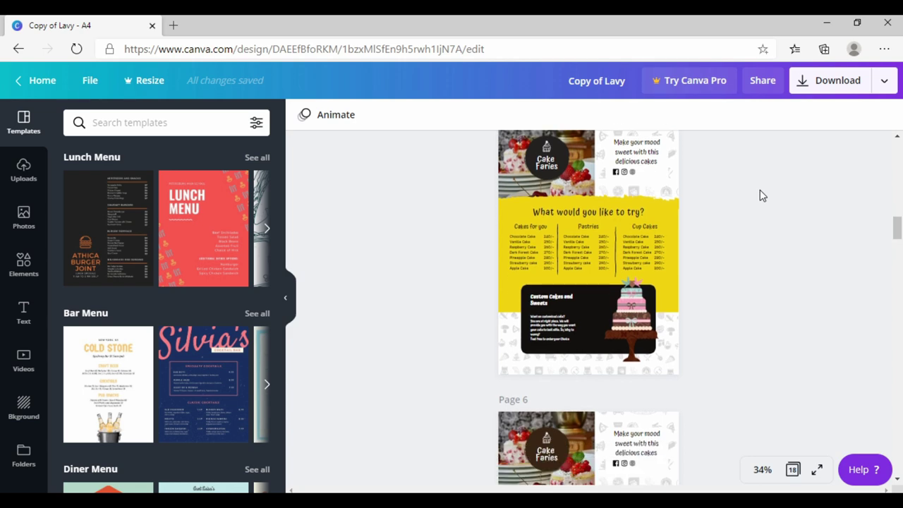
scroll(759, 195, down, 3)
scroll(759, 195, down, 1)
scroll(760, 195, down, 3)
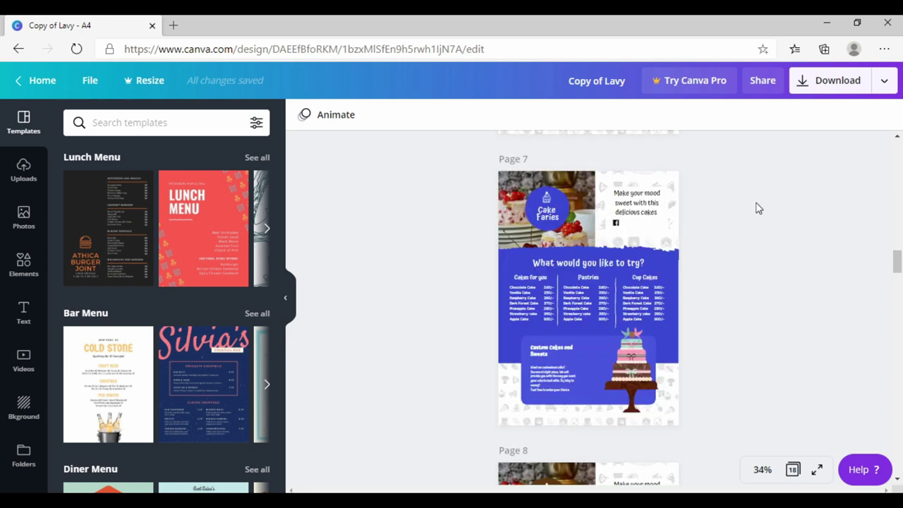
scroll(758, 205, down, 1)
scroll(758, 208, down, 1)
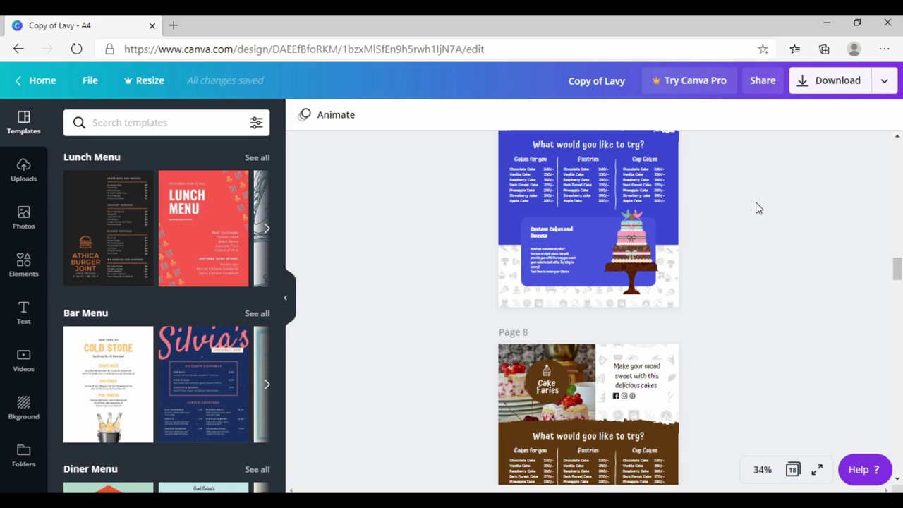
scroll(758, 208, down, 3)
scroll(758, 208, down, 4)
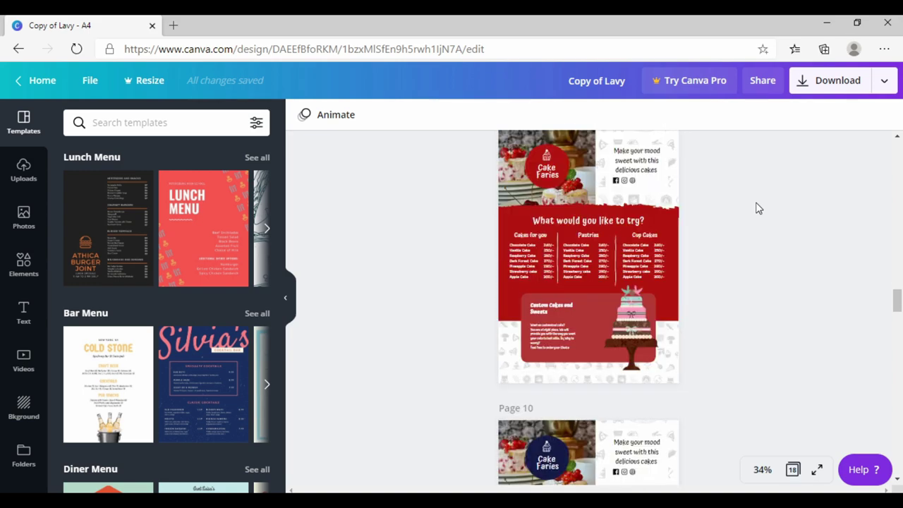
scroll(758, 208, down, 6)
scroll(758, 208, down, 6)
scroll(758, 208, down, 3)
scroll(758, 208, down, 10)
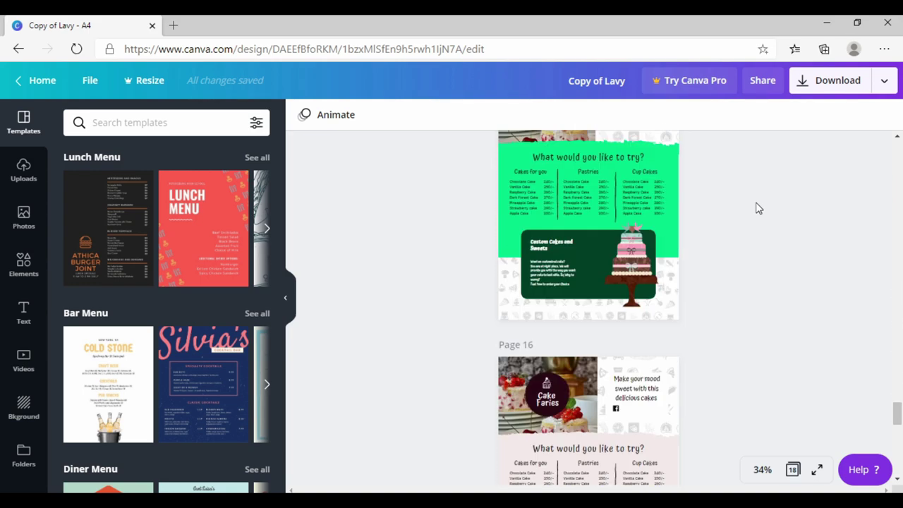
scroll(890, 431, down, 4)
drag(890, 432, 894, 349)
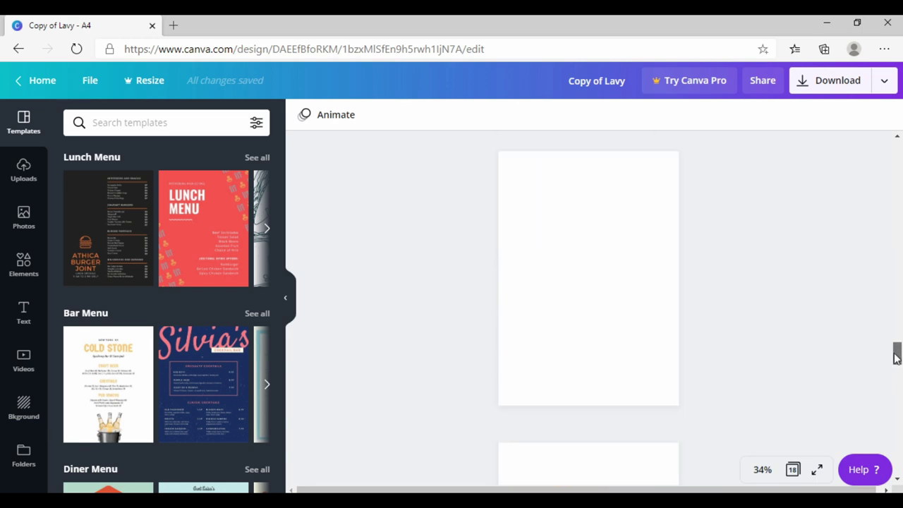
scroll(752, 348, up, 5)
scroll(752, 348, up, 5)
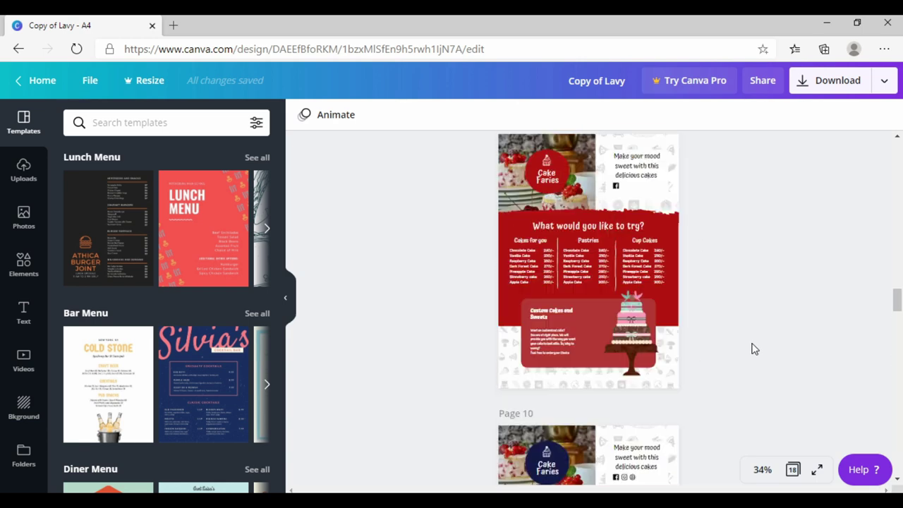
scroll(746, 344, up, 1)
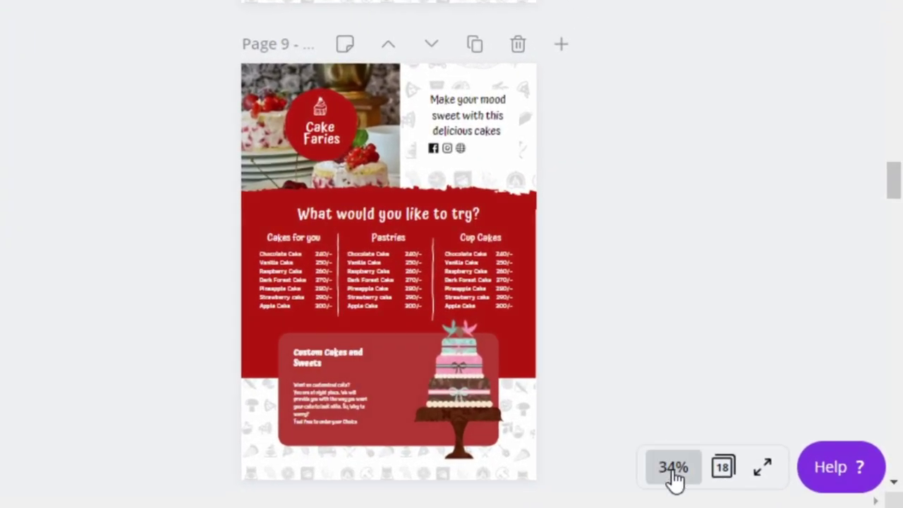
At 75% zoom, retitle the red circle's 'Cake Faries' text to 'Techwebx' on one line.
click(674, 467)
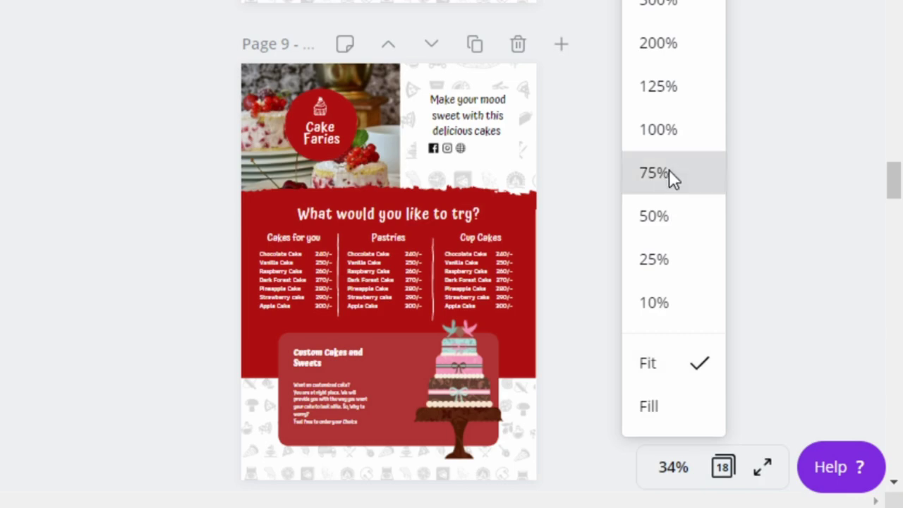
click(668, 176)
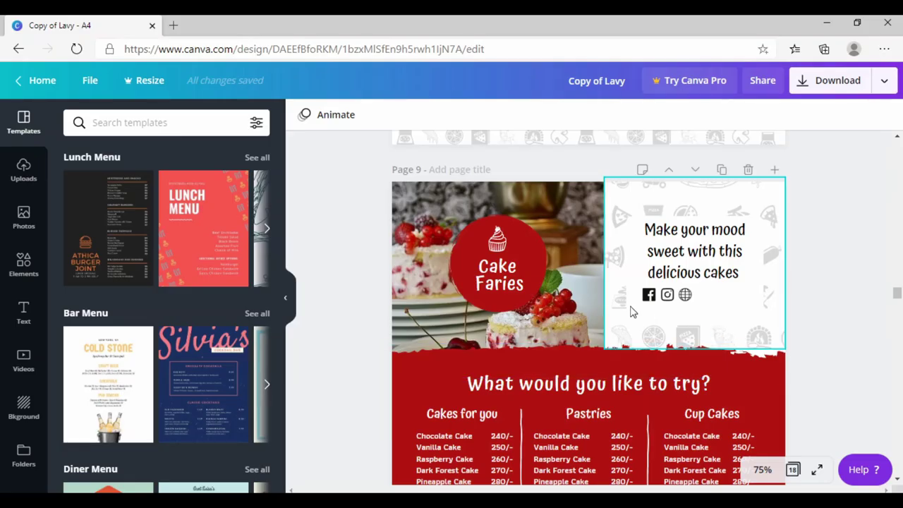
click(520, 273)
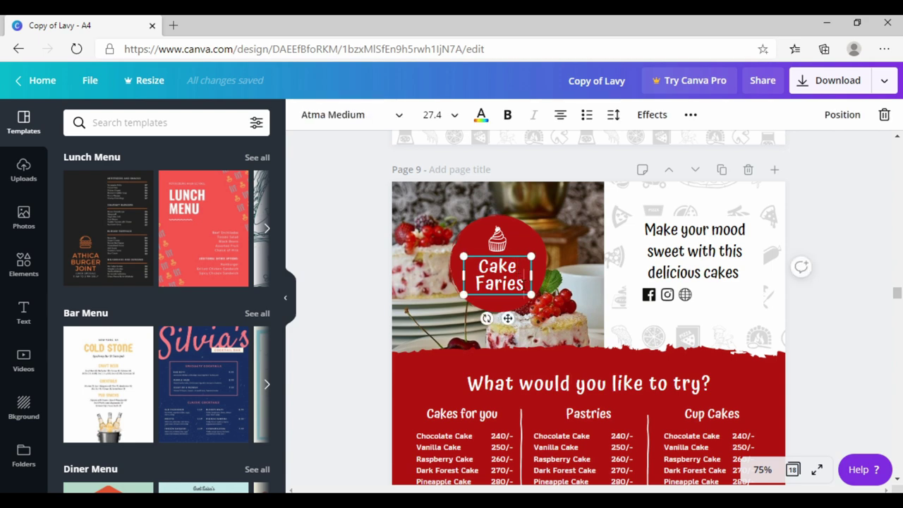
key(BackSpace)
key(BackSpace)
key(BackSpace)
key(BackSpace)
key(BackSpace)
key(BackSpace)
key(BackSpace)
key(BackSpace)
key(BackSpace)
text(T)
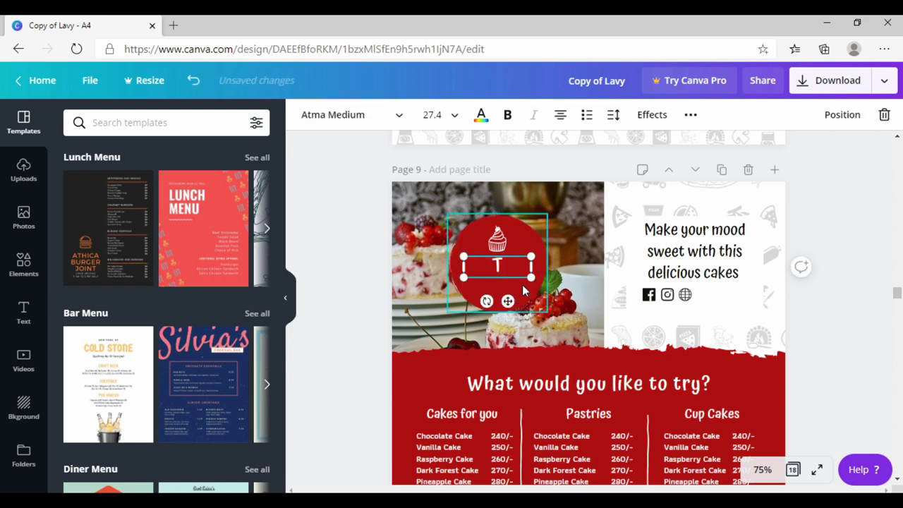
text(echwe bx)
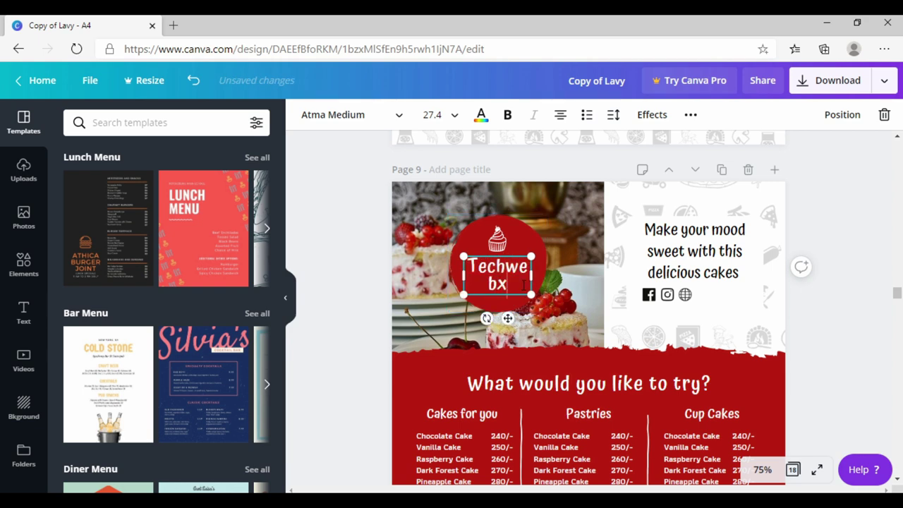
mouse_move(530, 275)
mouse_down()
mouse_move(548, 268)
mouse_move(519, 259)
mouse_up()
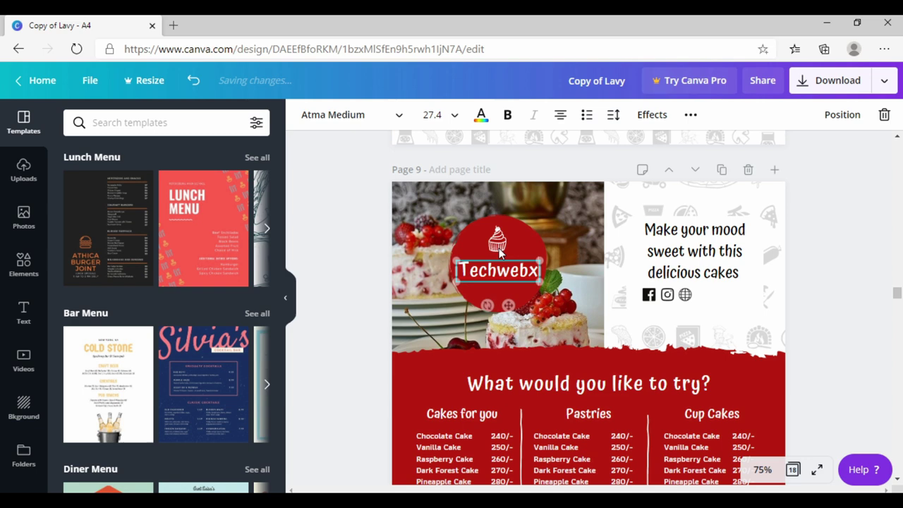
click(498, 241)
click(818, 220)
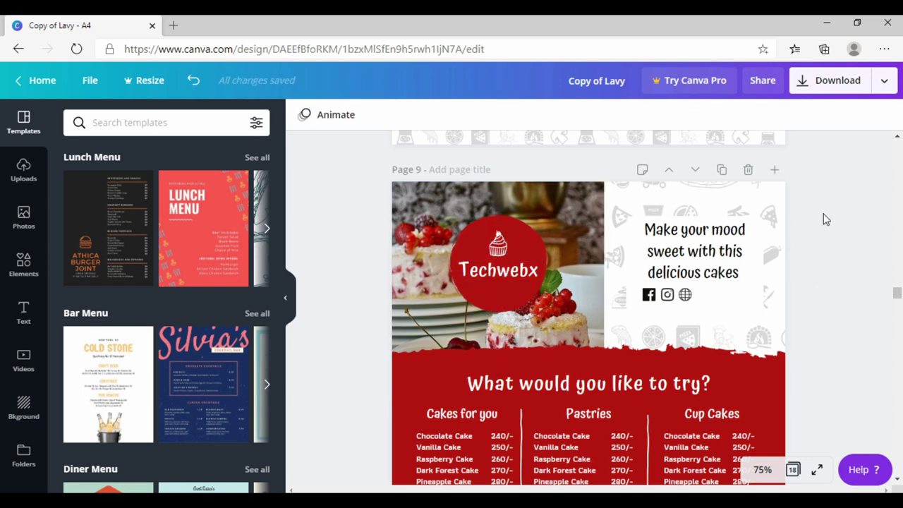
Upload the pixabay pink cake photo and swap it in for the old top-left photo.
click(582, 202)
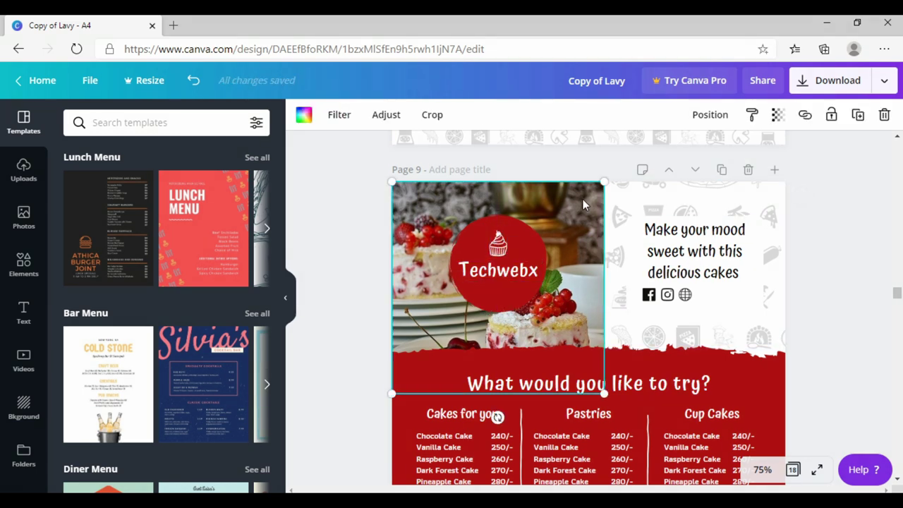
click(35, 180)
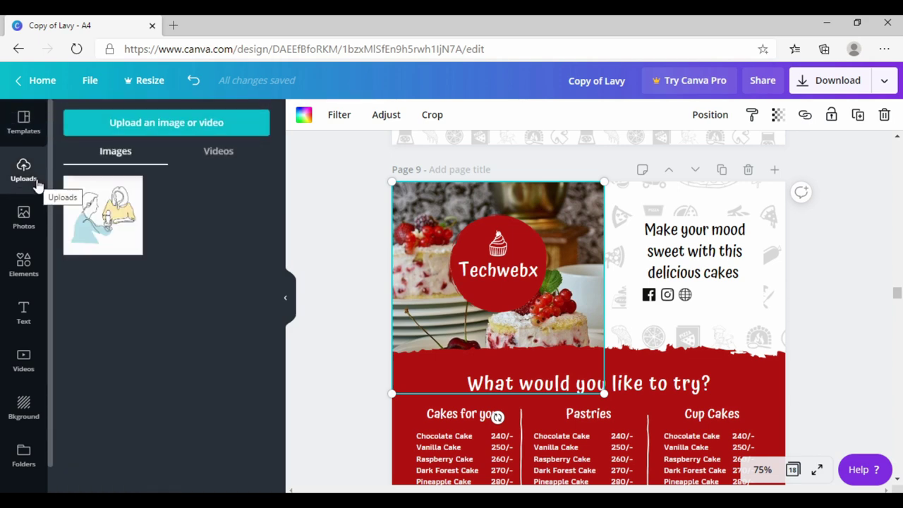
click(158, 131)
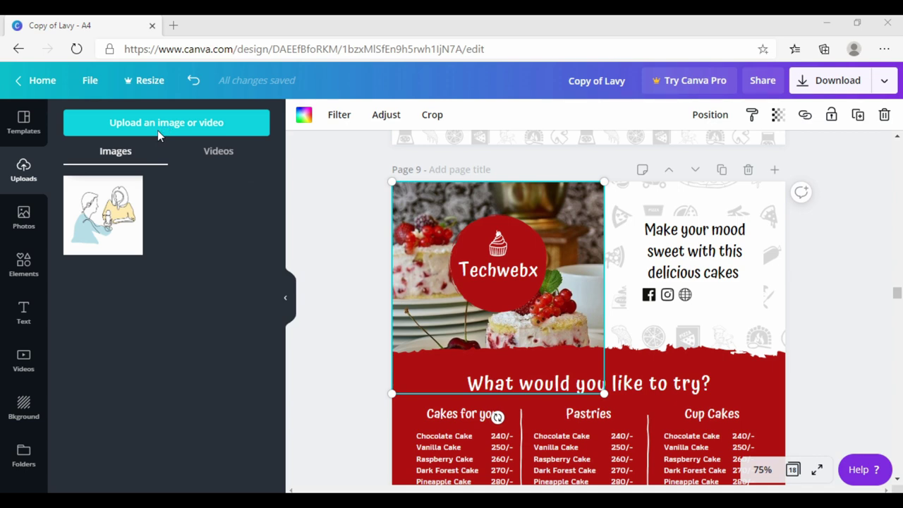
double_click(217, 162)
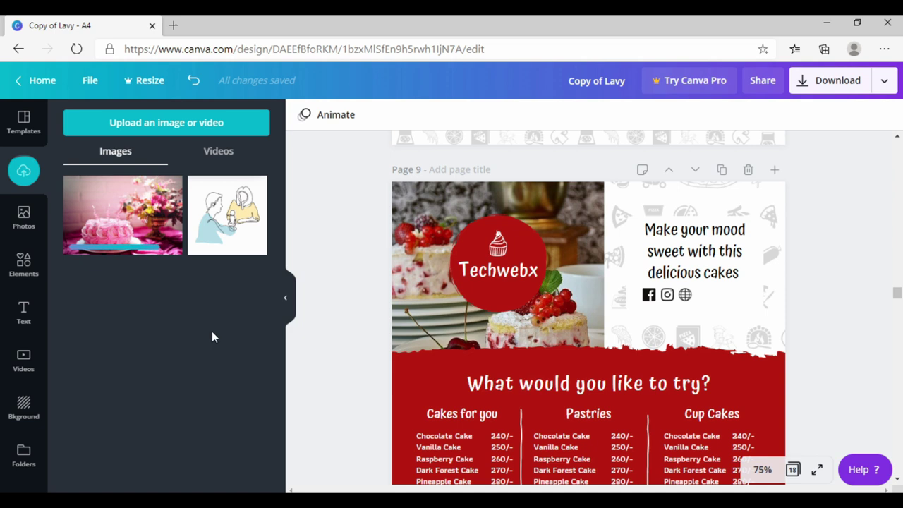
click(440, 247)
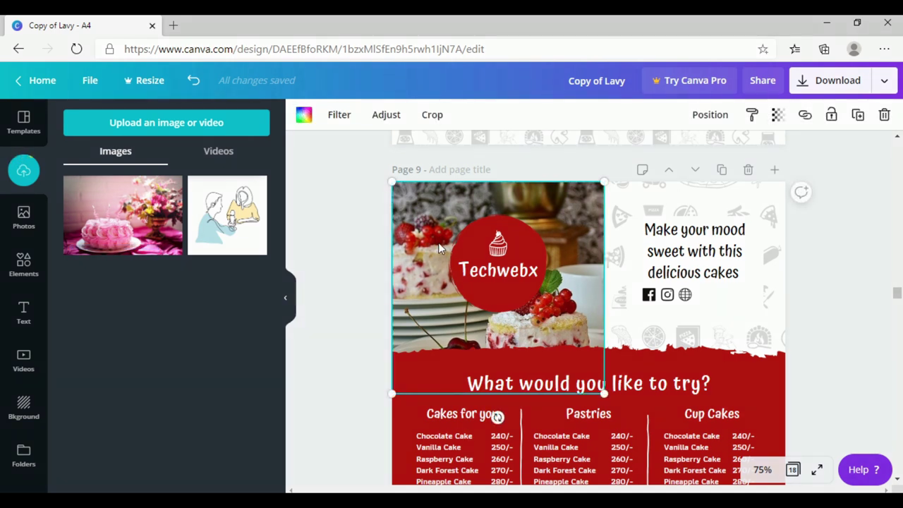
key(Delete)
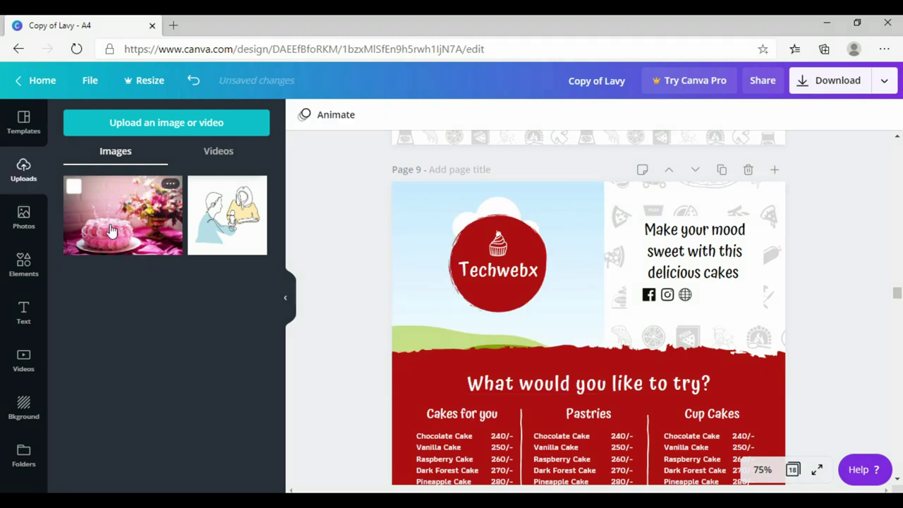
mouse_move(111, 226)
mouse_down()
mouse_move(398, 230)
mouse_move(423, 219)
mouse_up()
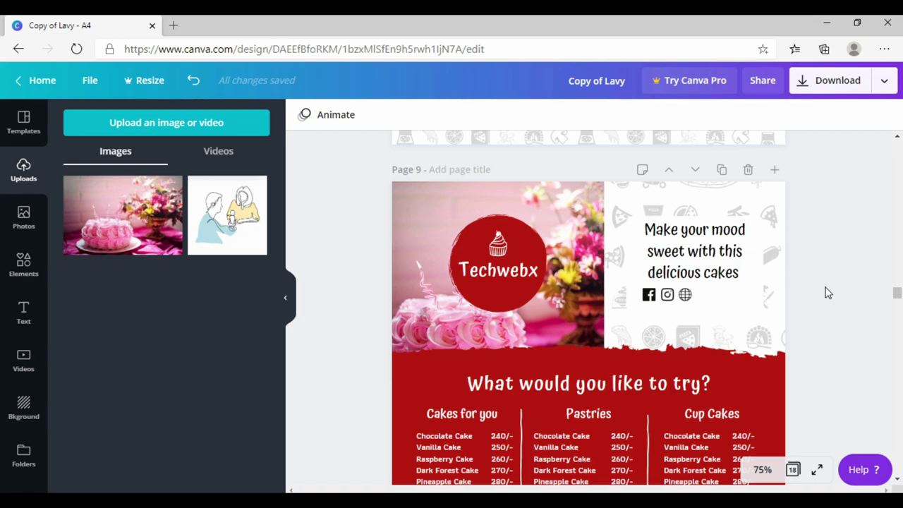
Rename the first Cakes for you item from Chocolate Cake to Black Forest.
scroll(827, 292, down, 3)
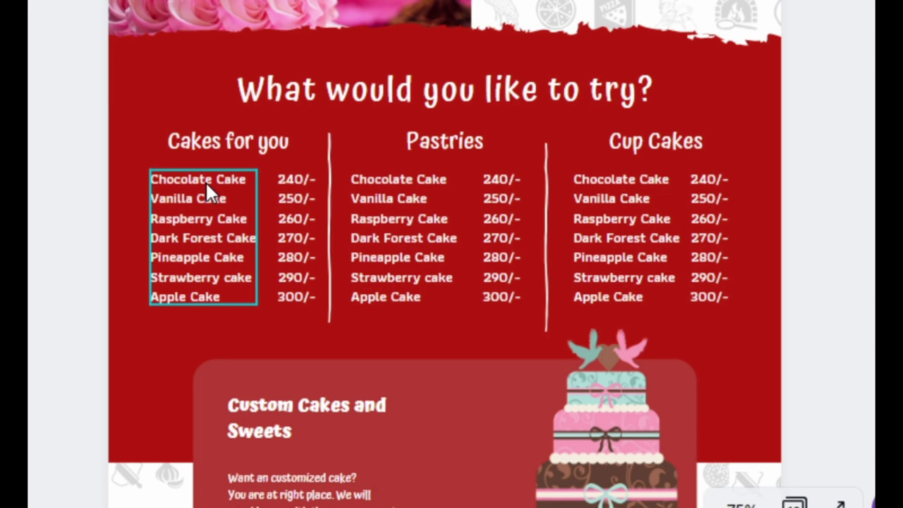
triple_click(206, 181)
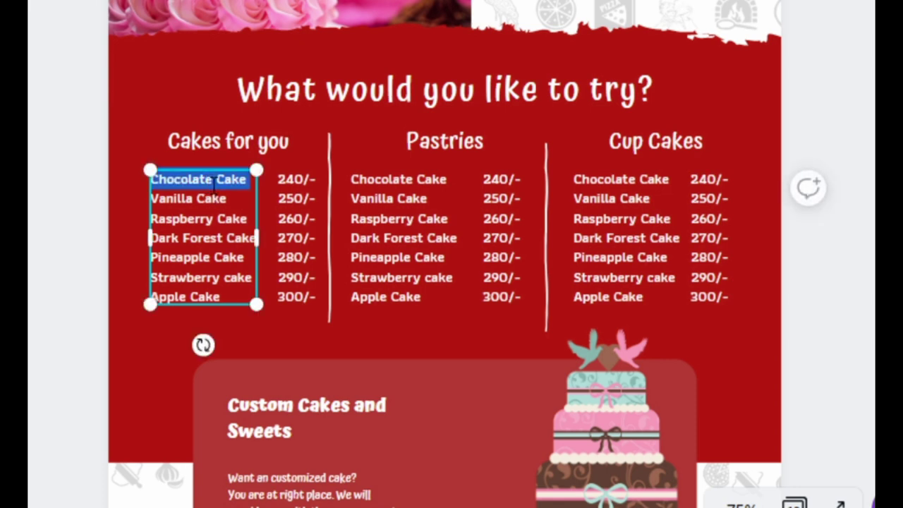
key(BackSpace)
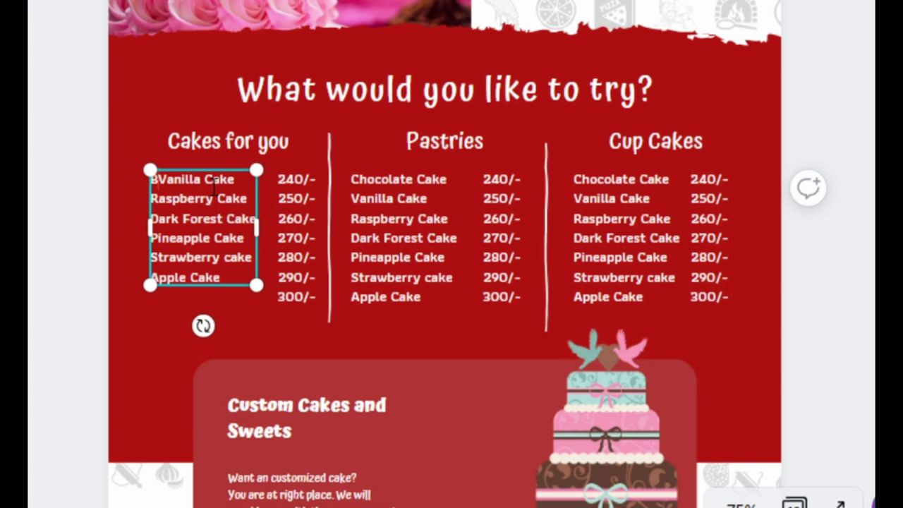
text(Black)
key(Return)
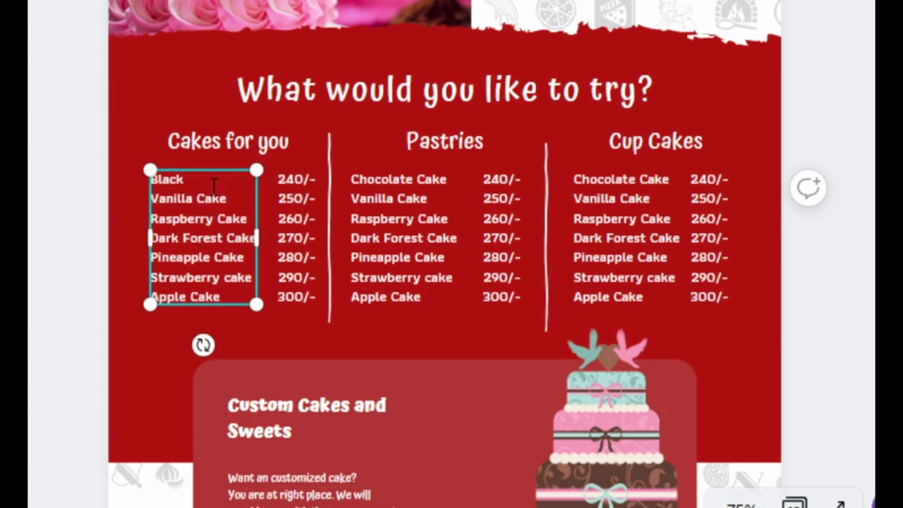
click(193, 176)
text(Forest)
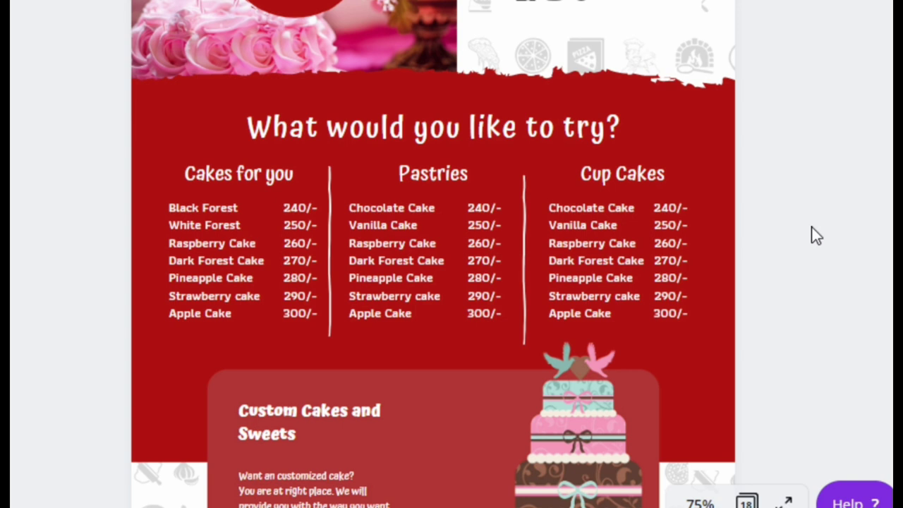
Change the first item's price from 240/- to $5.
click(294, 207)
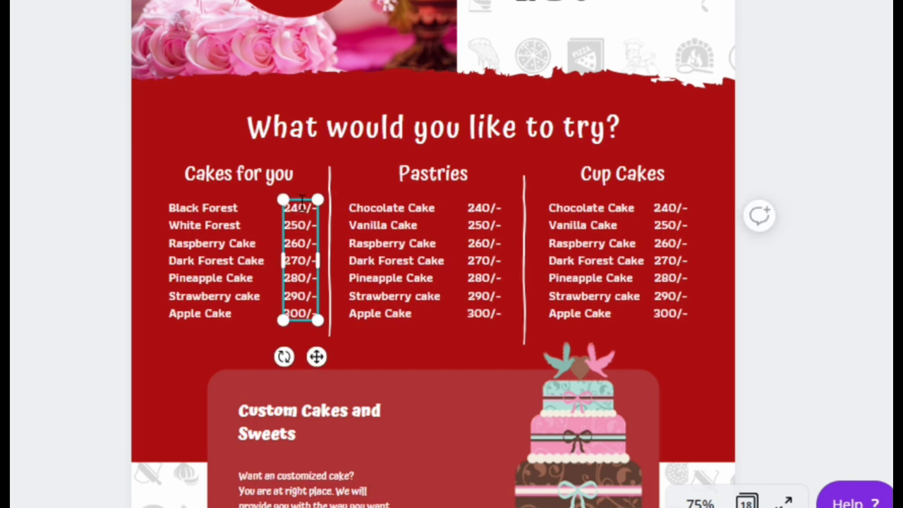
key(BackSpace)
key(BackSpace)
key(BackSpace)
key(BackSpace)
text($5)
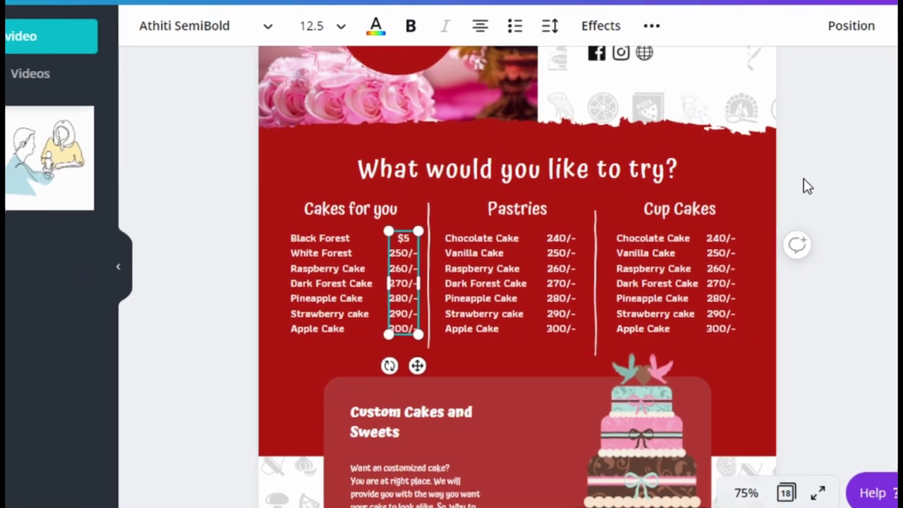
click(807, 186)
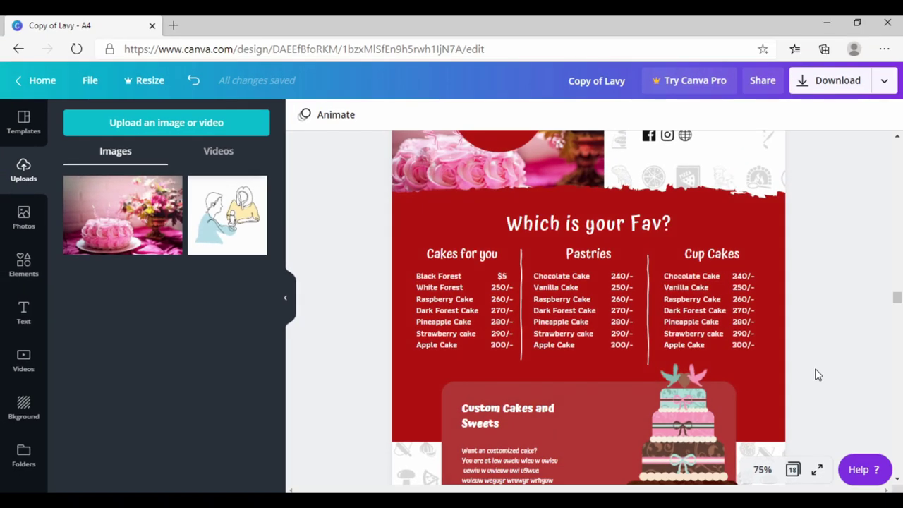
scroll(702, 318, up, 3)
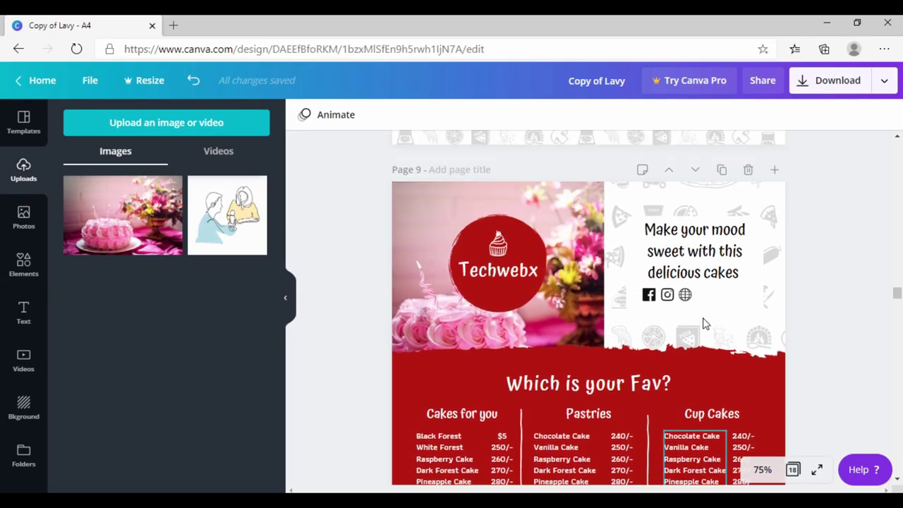
click(514, 275)
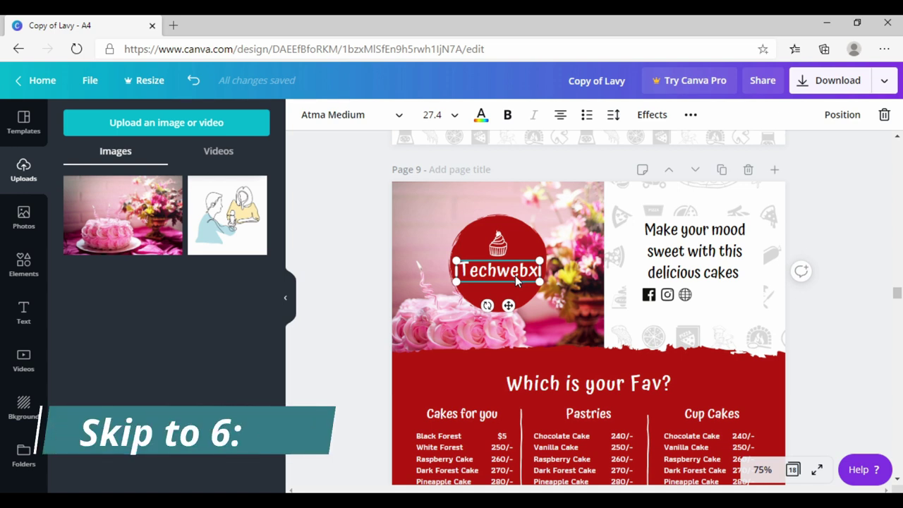
click(346, 264)
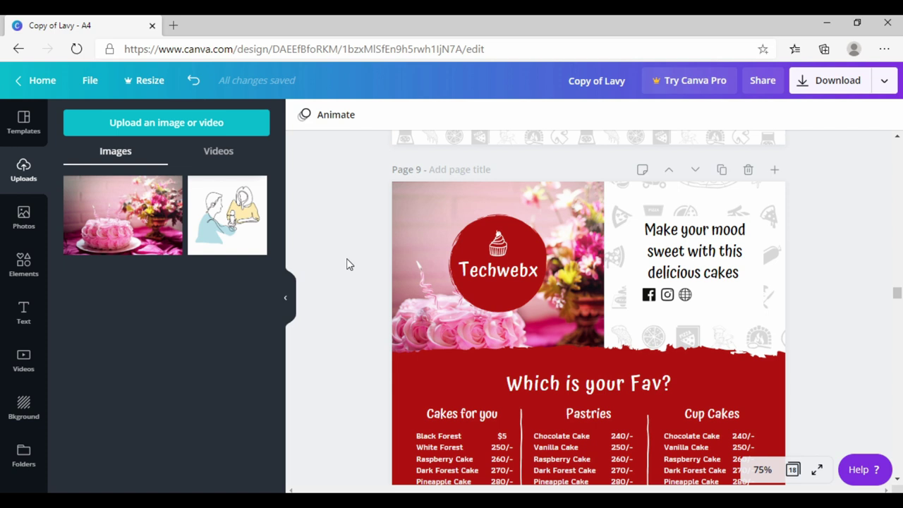
click(496, 274)
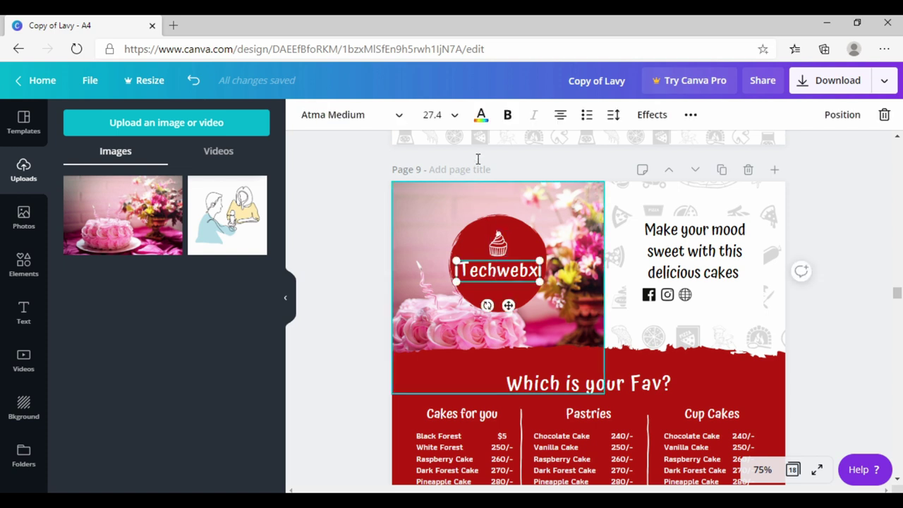
click(480, 116)
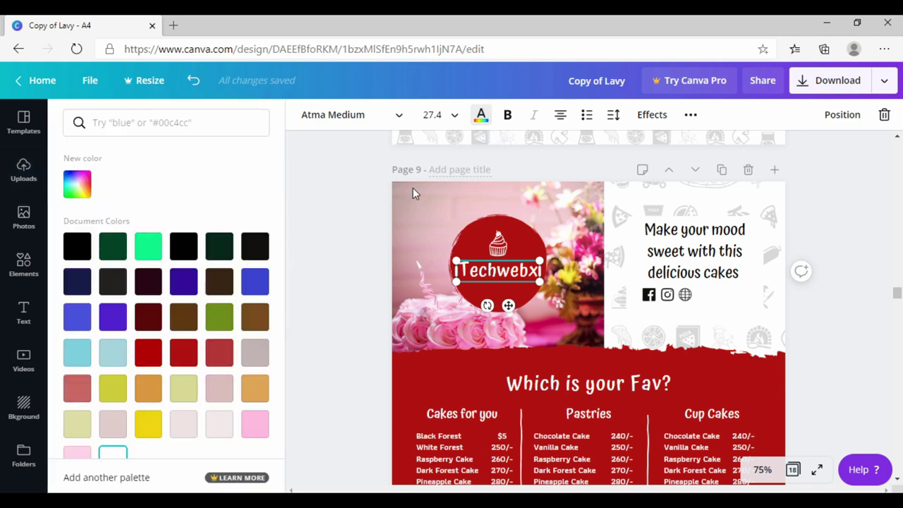
click(259, 321)
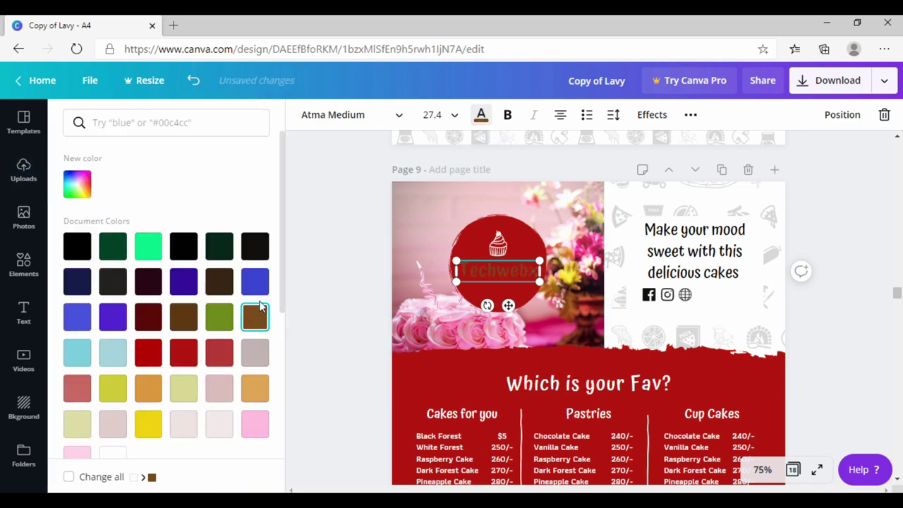
click(218, 281)
click(219, 353)
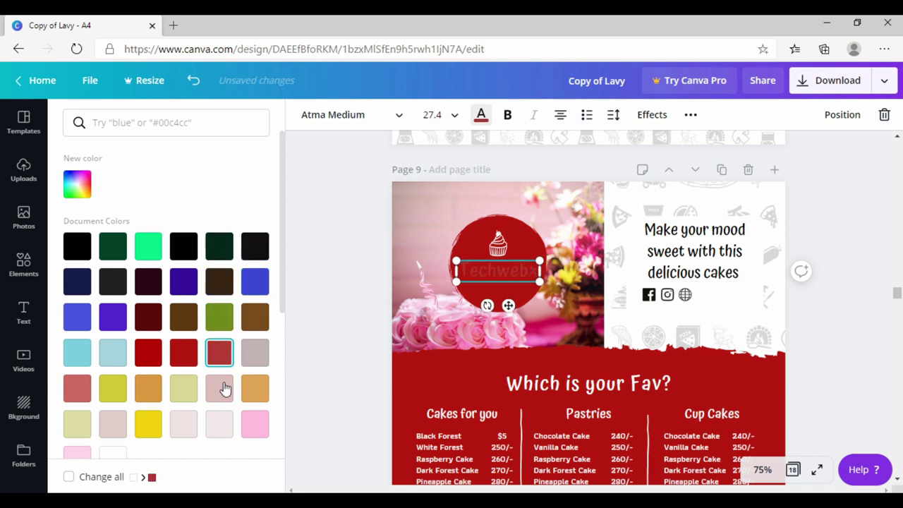
click(255, 423)
click(183, 423)
key(Escape)
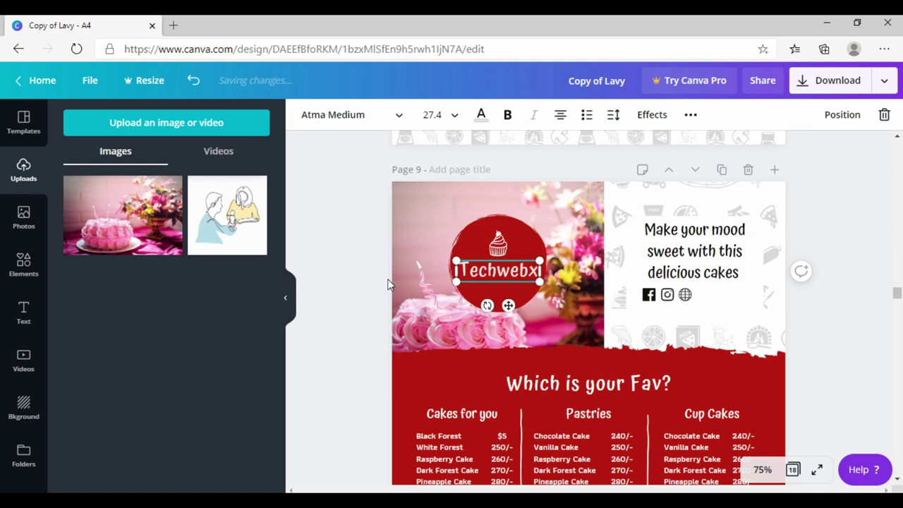
Try black, green, navy and blue on the logo circle, then keep it red.
click(515, 228)
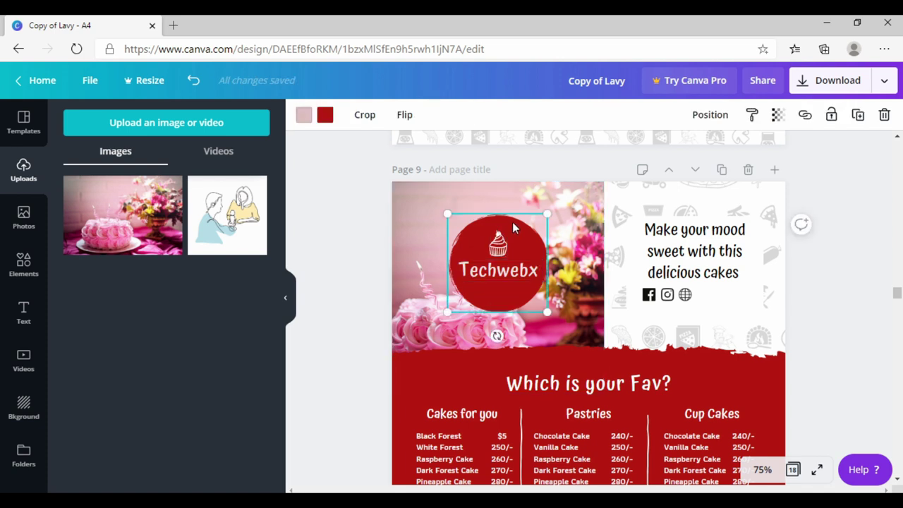
click(325, 114)
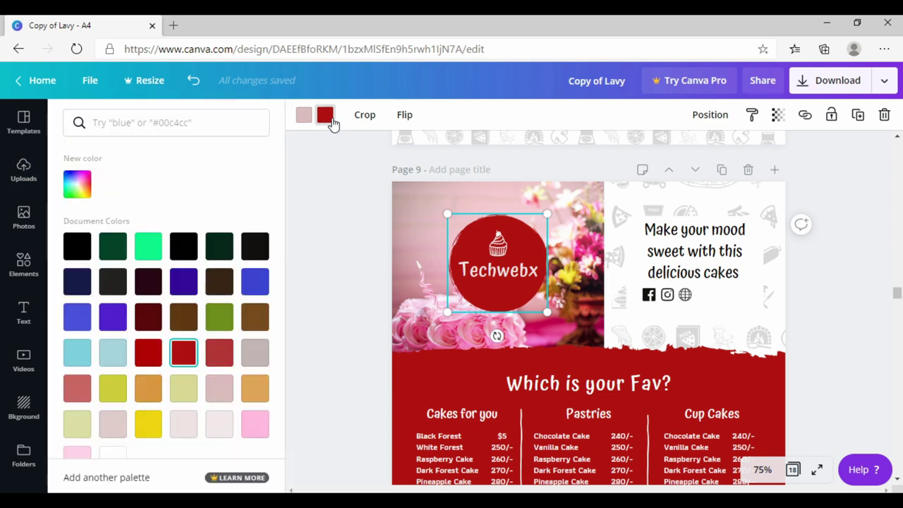
click(183, 281)
click(183, 246)
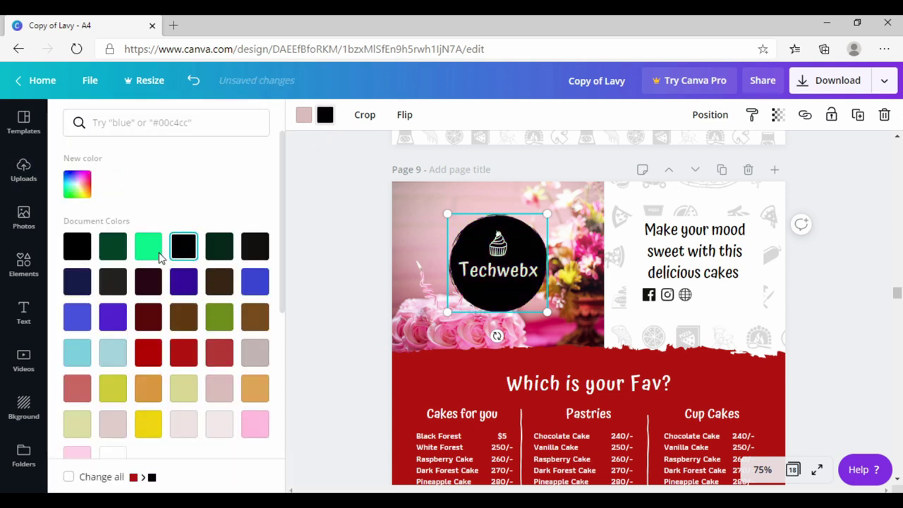
click(148, 247)
click(111, 250)
click(79, 254)
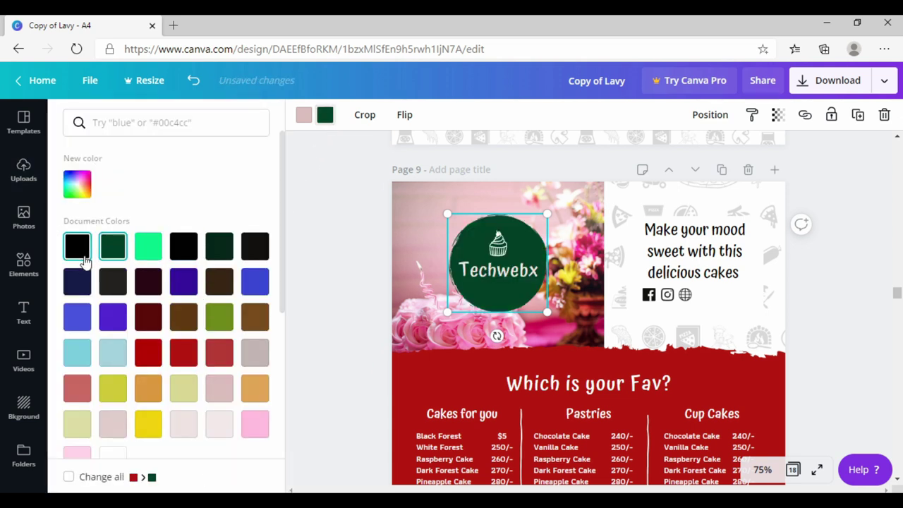
click(77, 286)
click(77, 321)
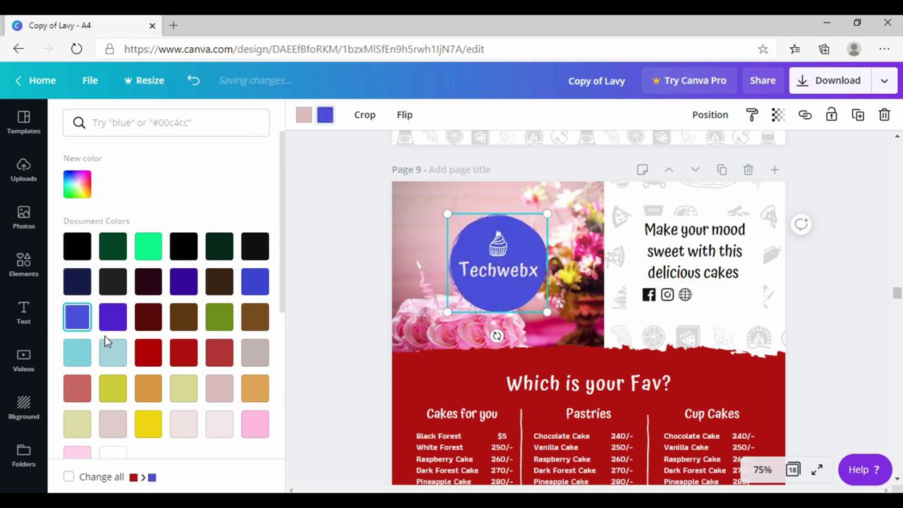
click(148, 351)
click(343, 286)
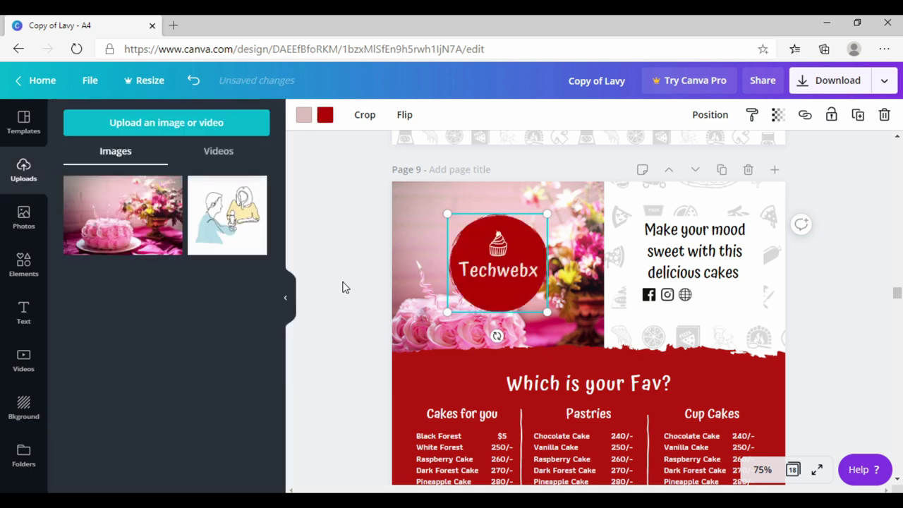
click(344, 286)
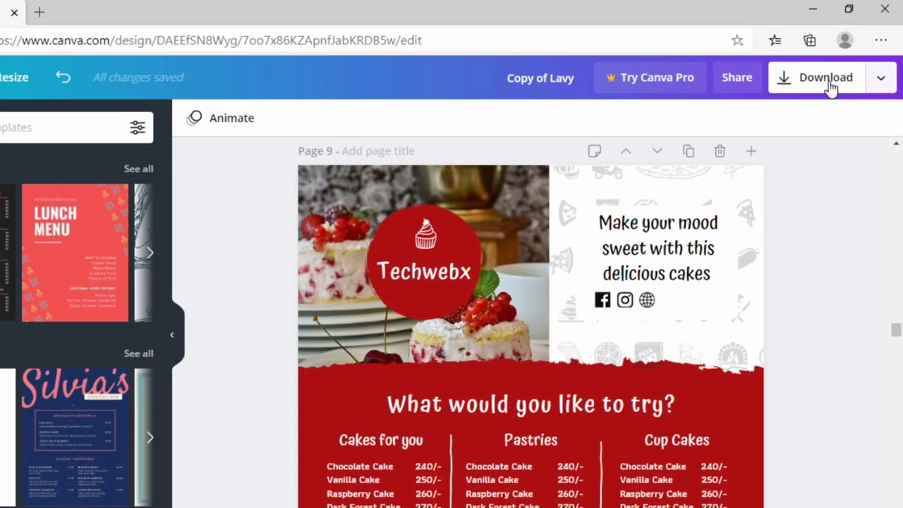
Download only Page 9, the red Techwebx menu page, as a PNG file.
click(830, 83)
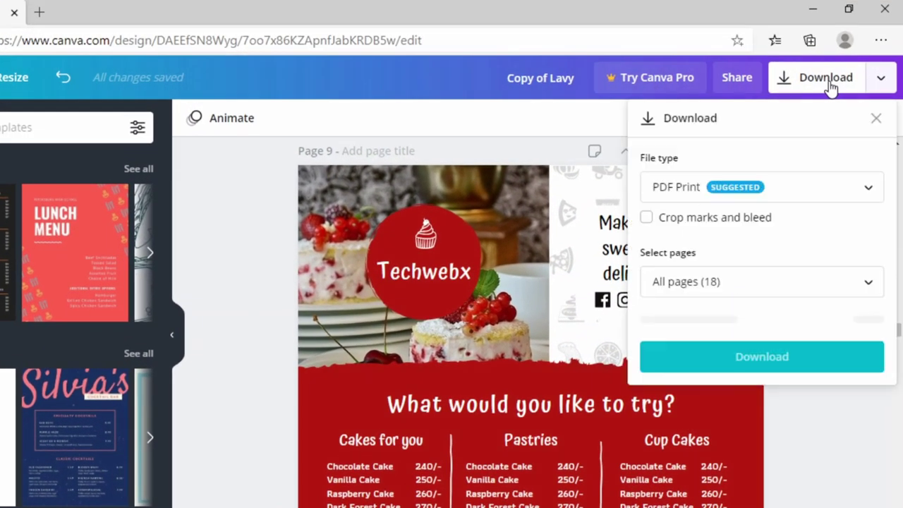
click(816, 188)
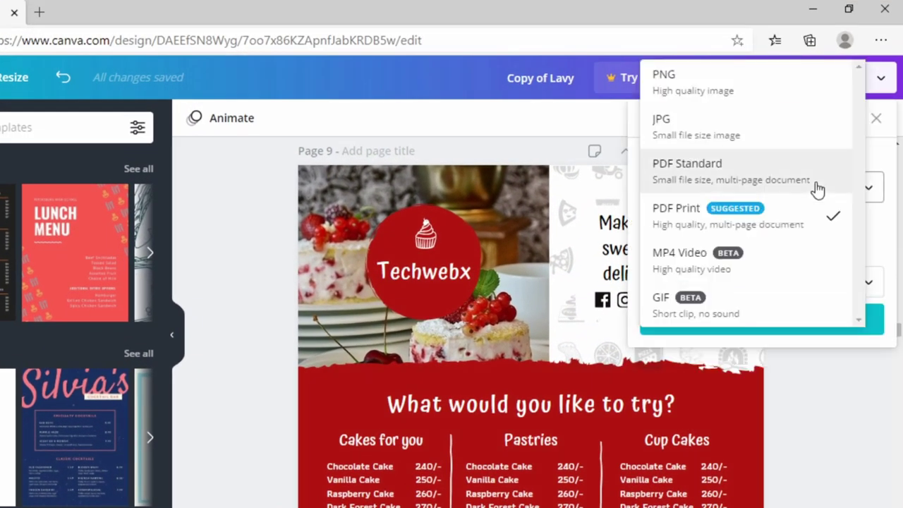
click(788, 93)
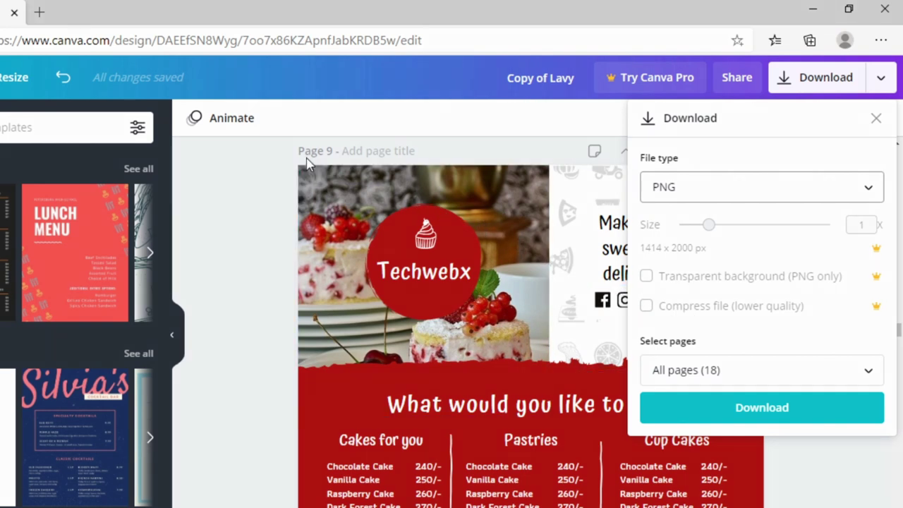
click(811, 374)
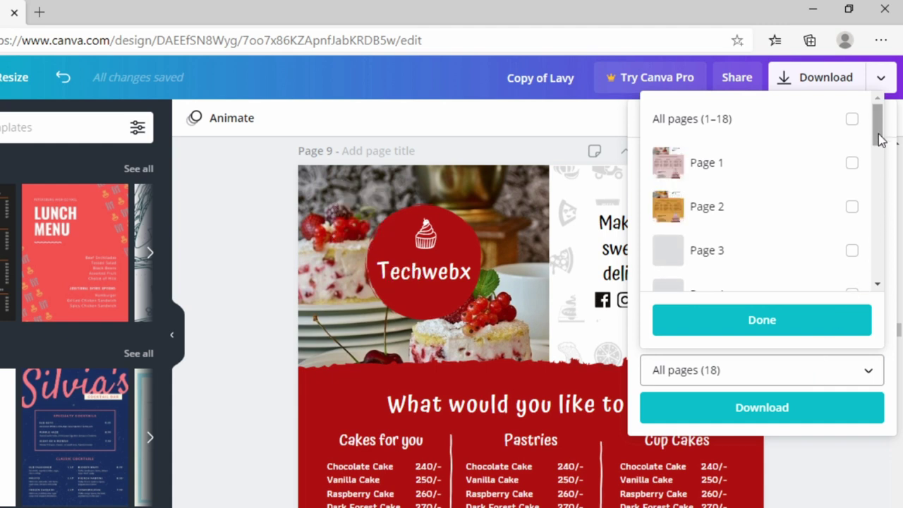
drag(879, 134, 878, 185)
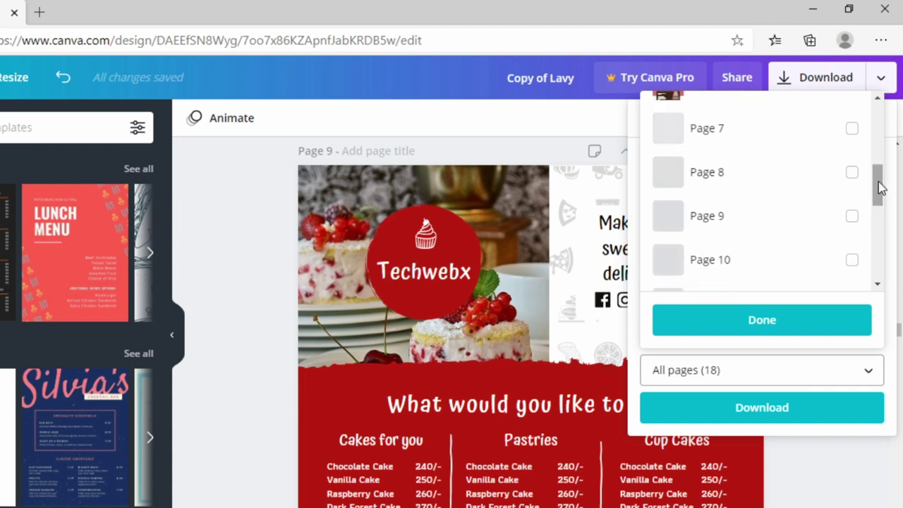
click(851, 220)
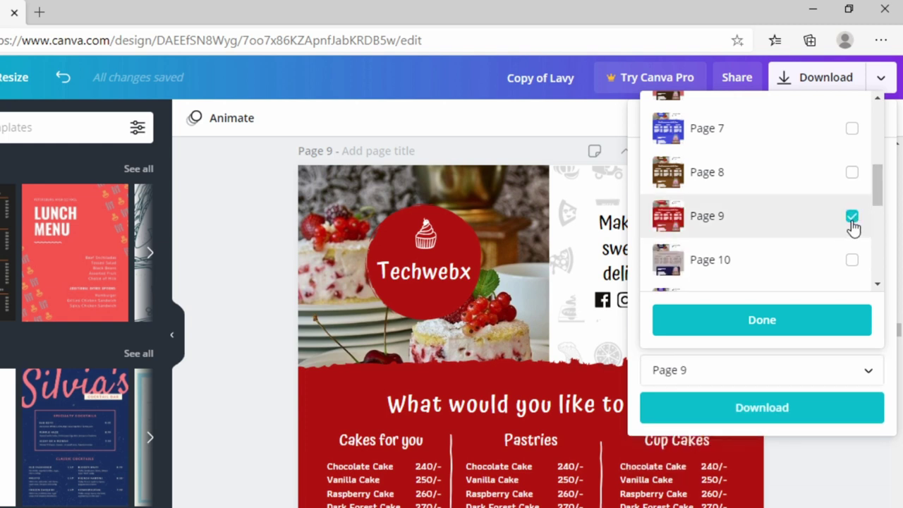
click(800, 321)
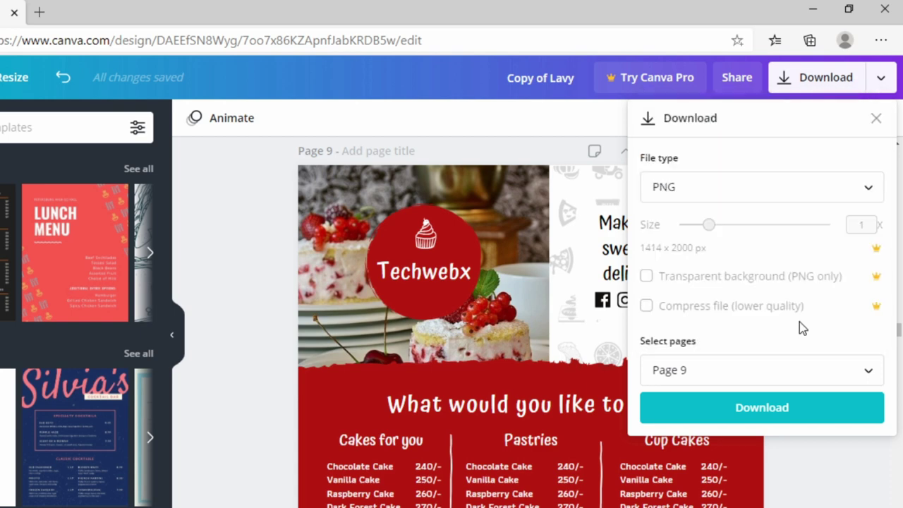
click(771, 408)
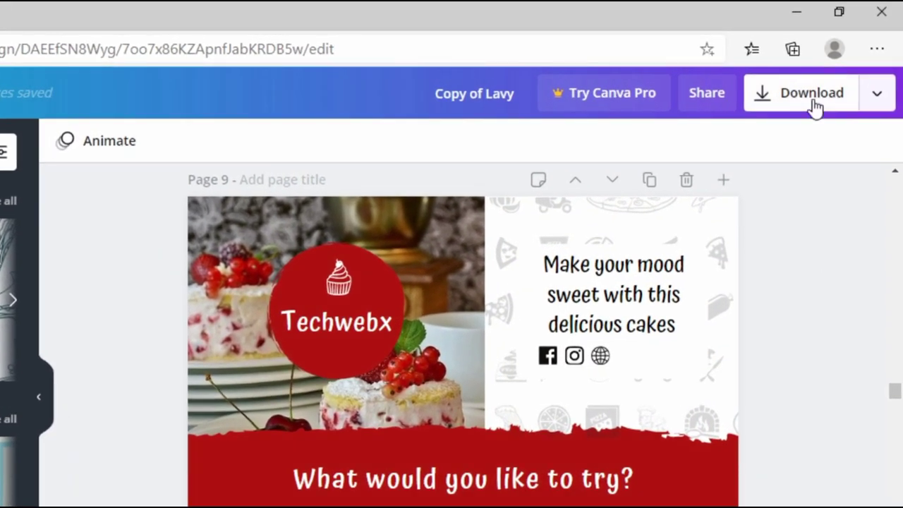
Set the download options to PDF Print with only Page 9 selected.
click(810, 94)
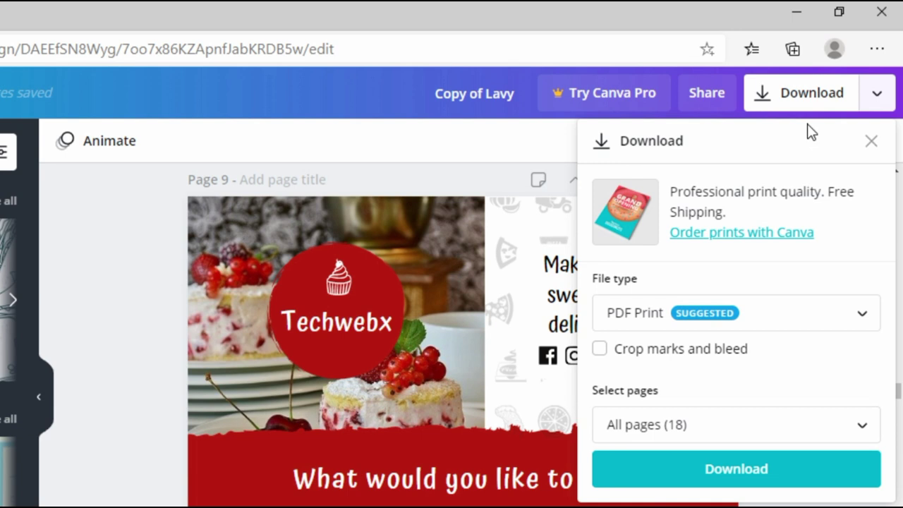
click(744, 313)
click(742, 310)
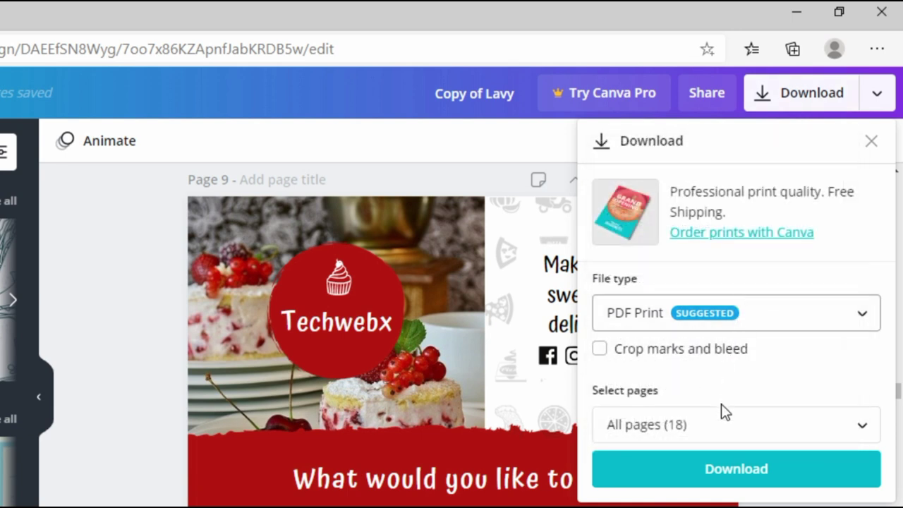
click(720, 424)
drag(875, 153, 870, 202)
scroll(836, 303, down, 1)
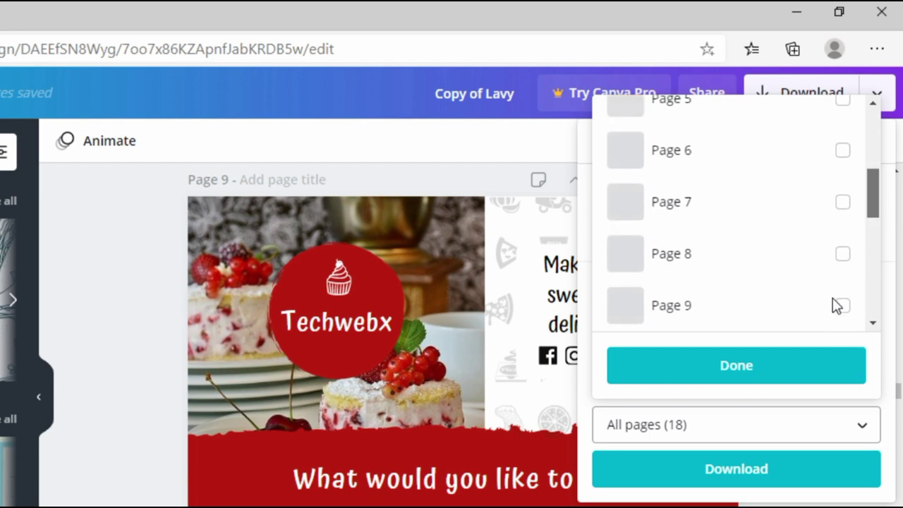
scroll(842, 278, down, 1)
click(843, 270)
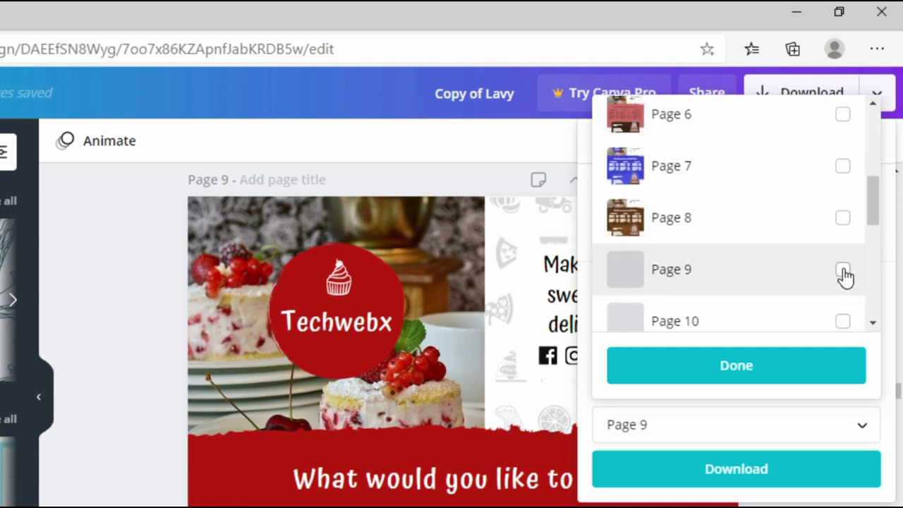
click(796, 385)
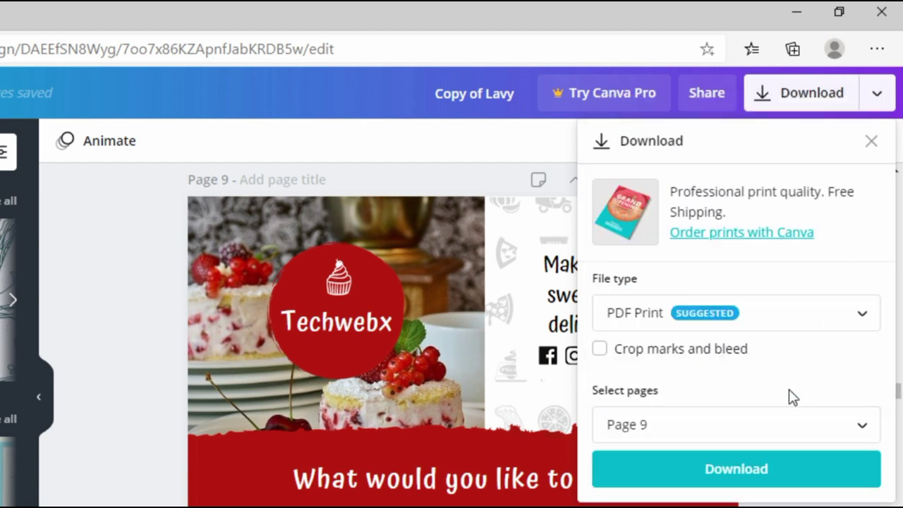
Start the Page 9 PDF Print download as Copy of Lavy.pdf.
click(758, 471)
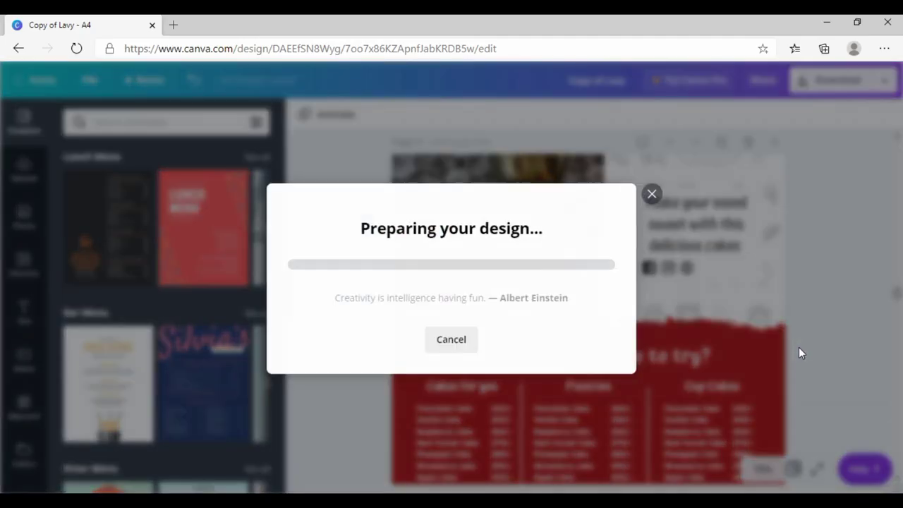